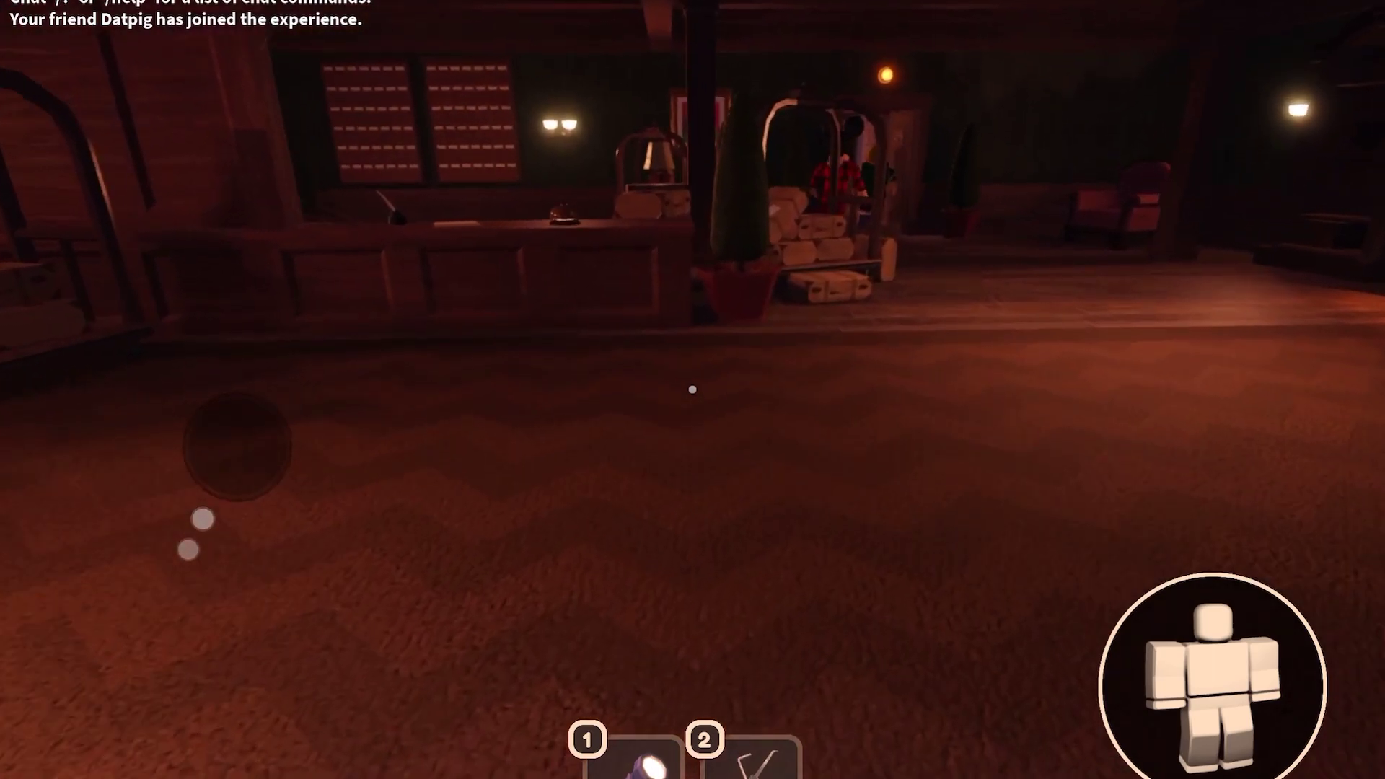
# Walk through the first hotel rooms into the wardrobe room, following the teammate.
pyautogui.press('w')
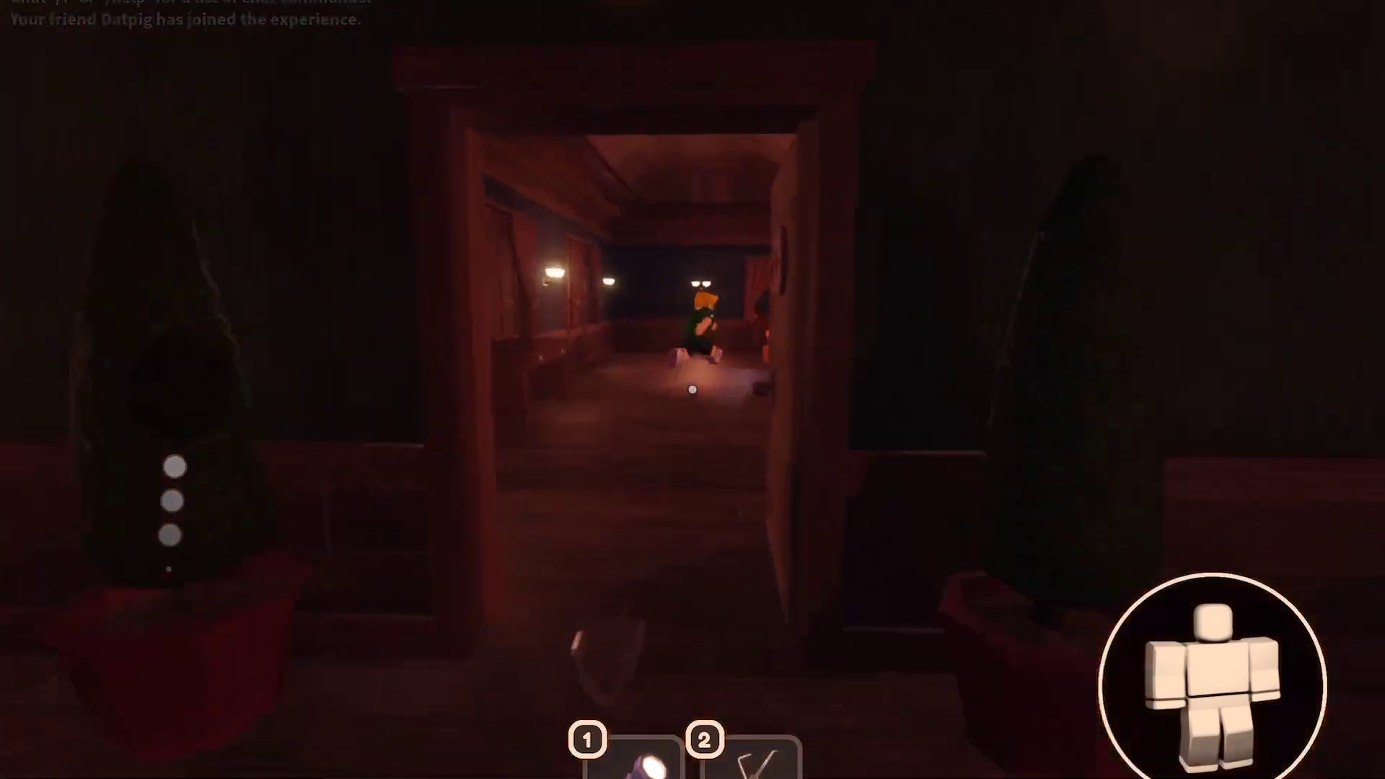
pyautogui.press('w')
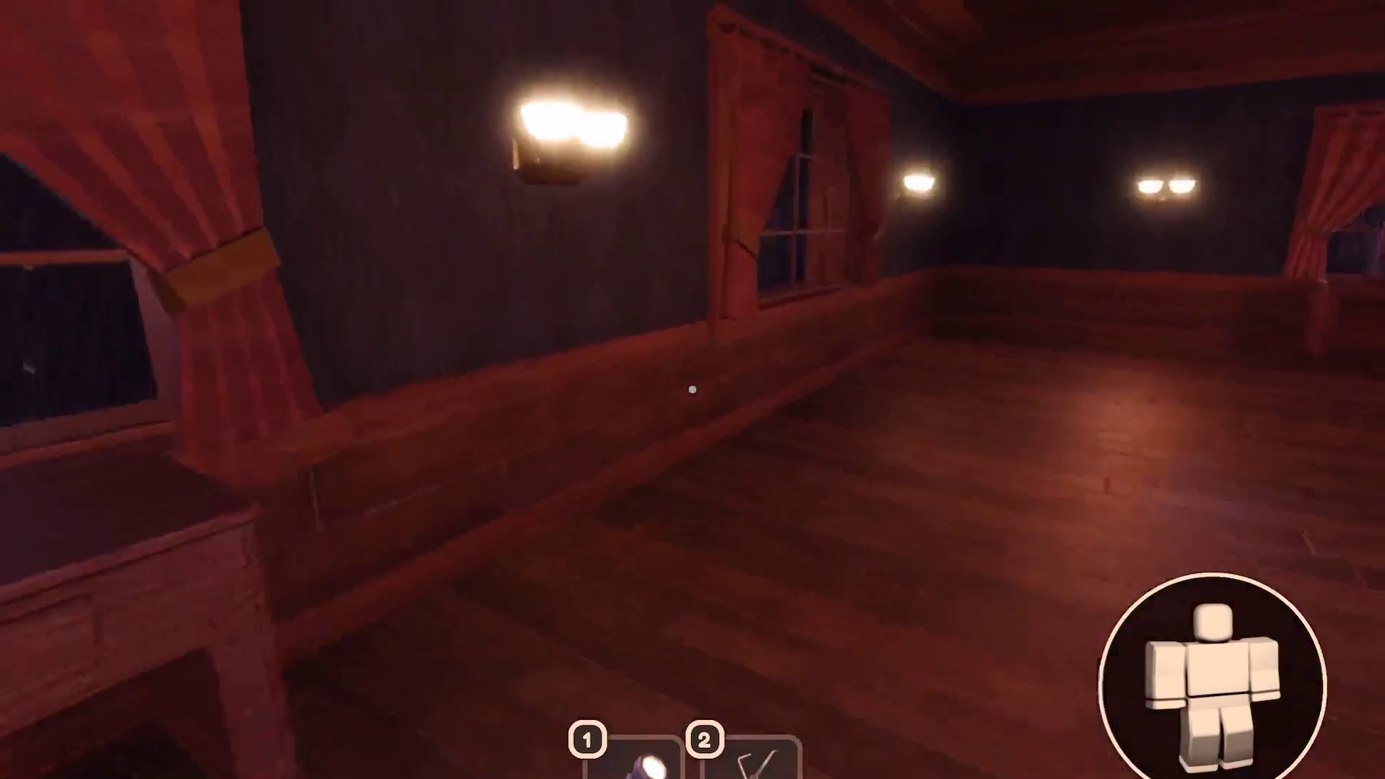
pyautogui.press('w')
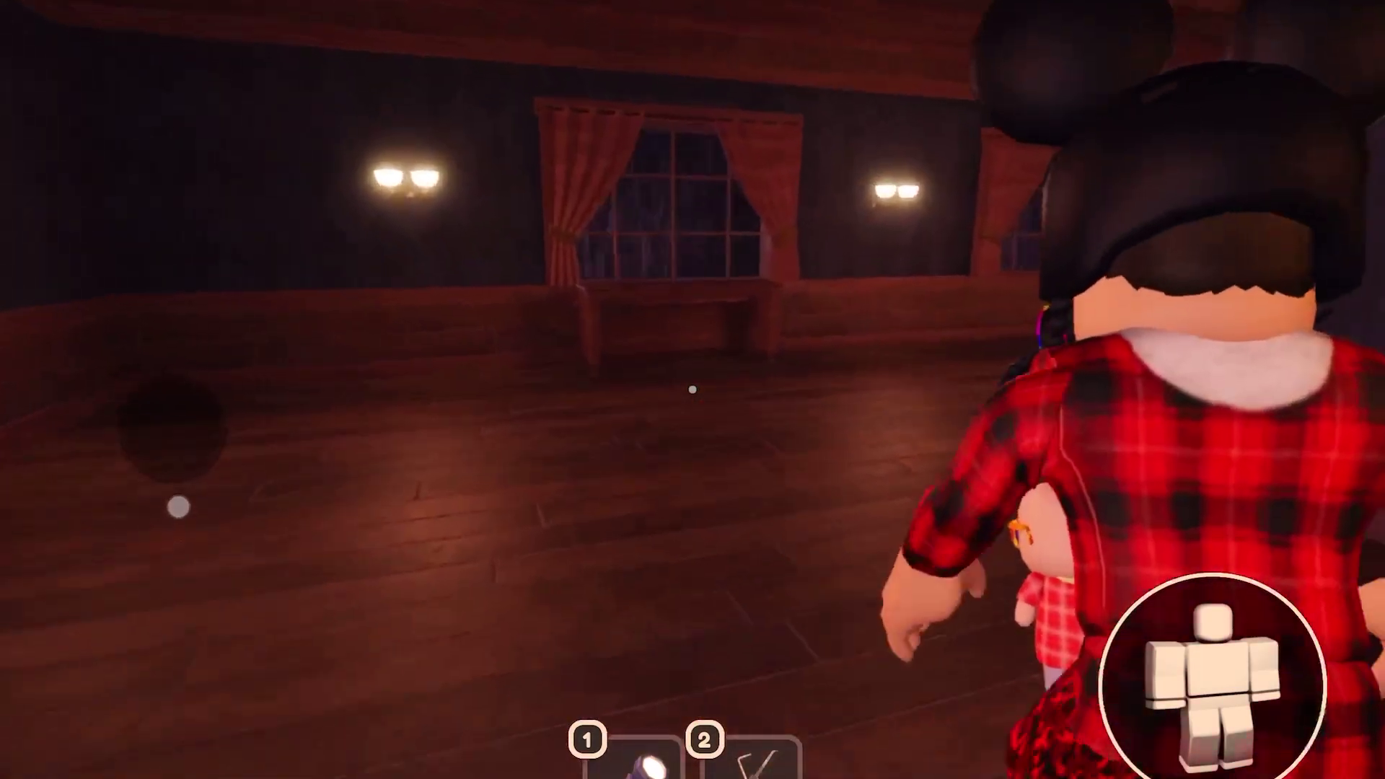
pyautogui.press('w')
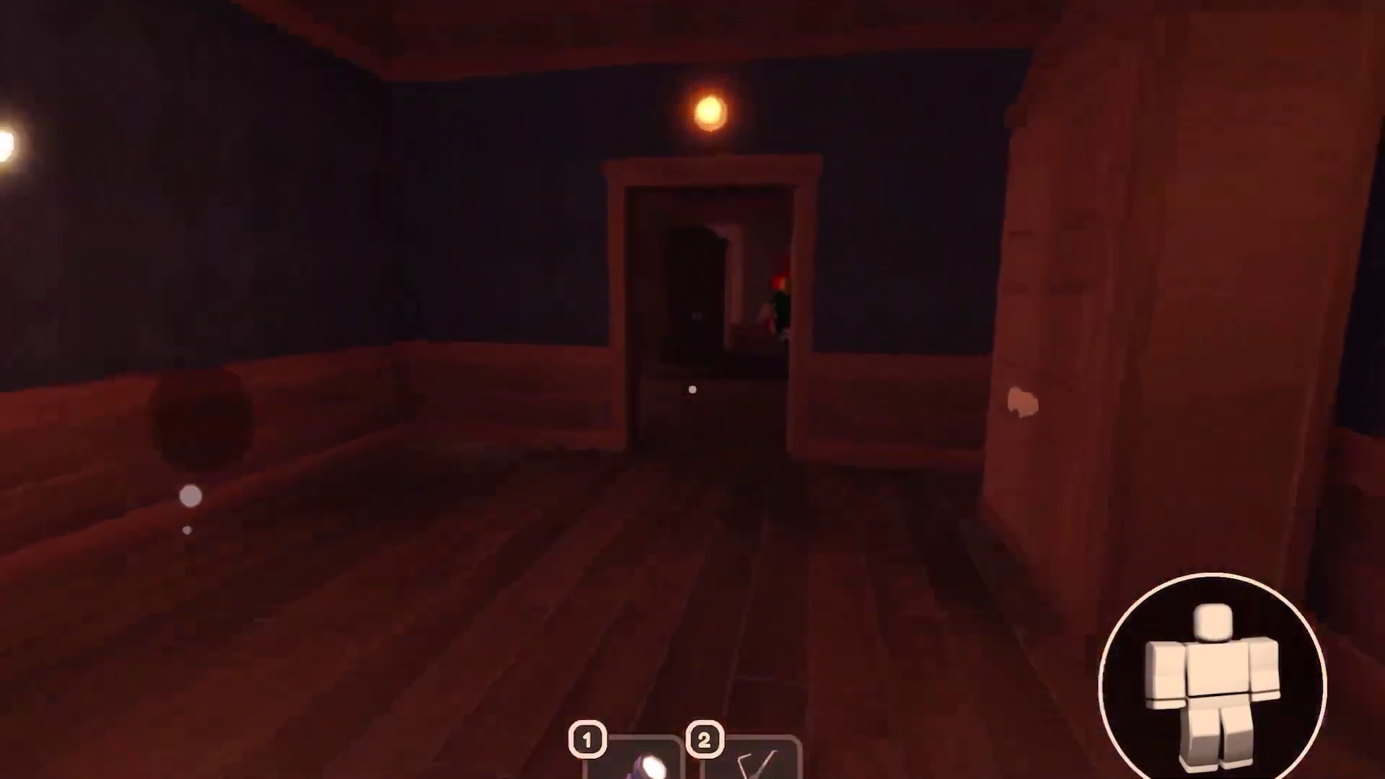
pyautogui.press('w')
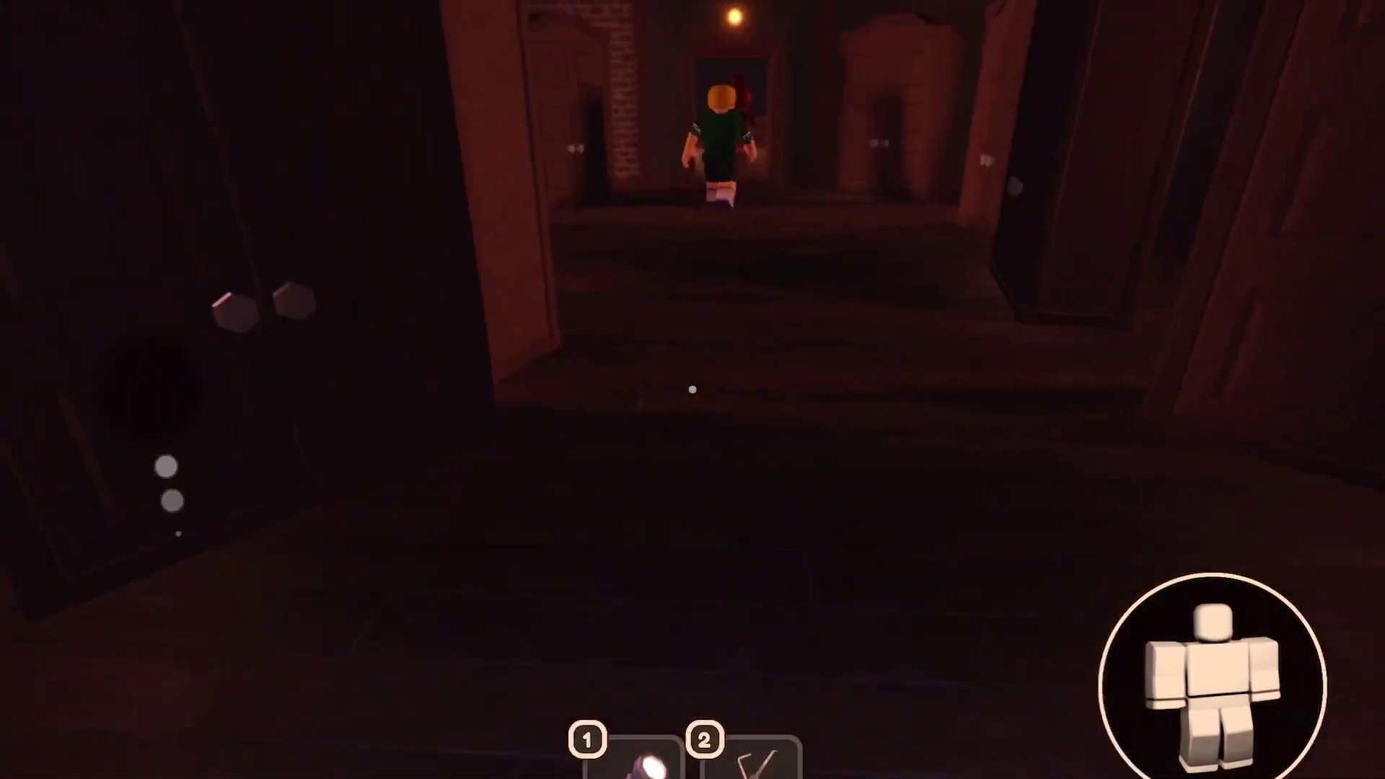
pyautogui.press('w')
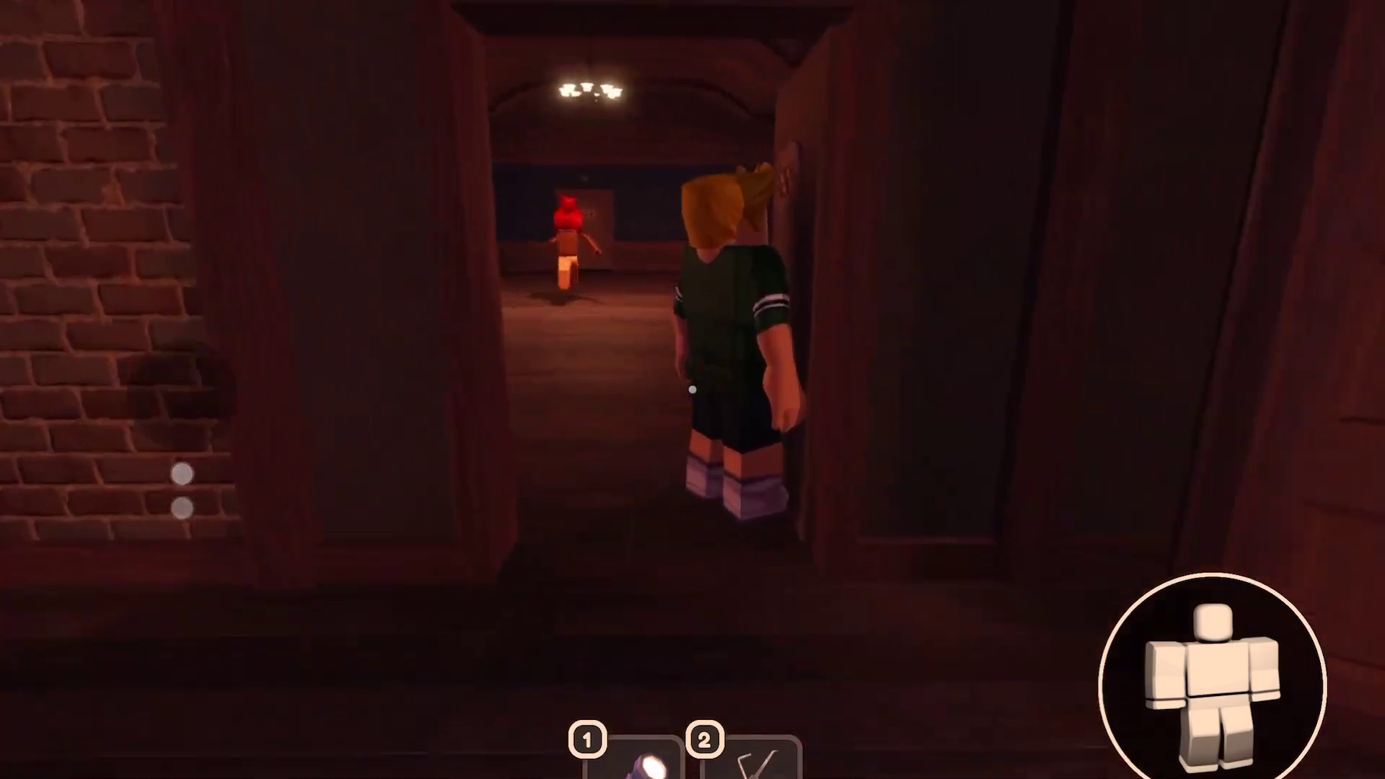
pyautogui.press('w')
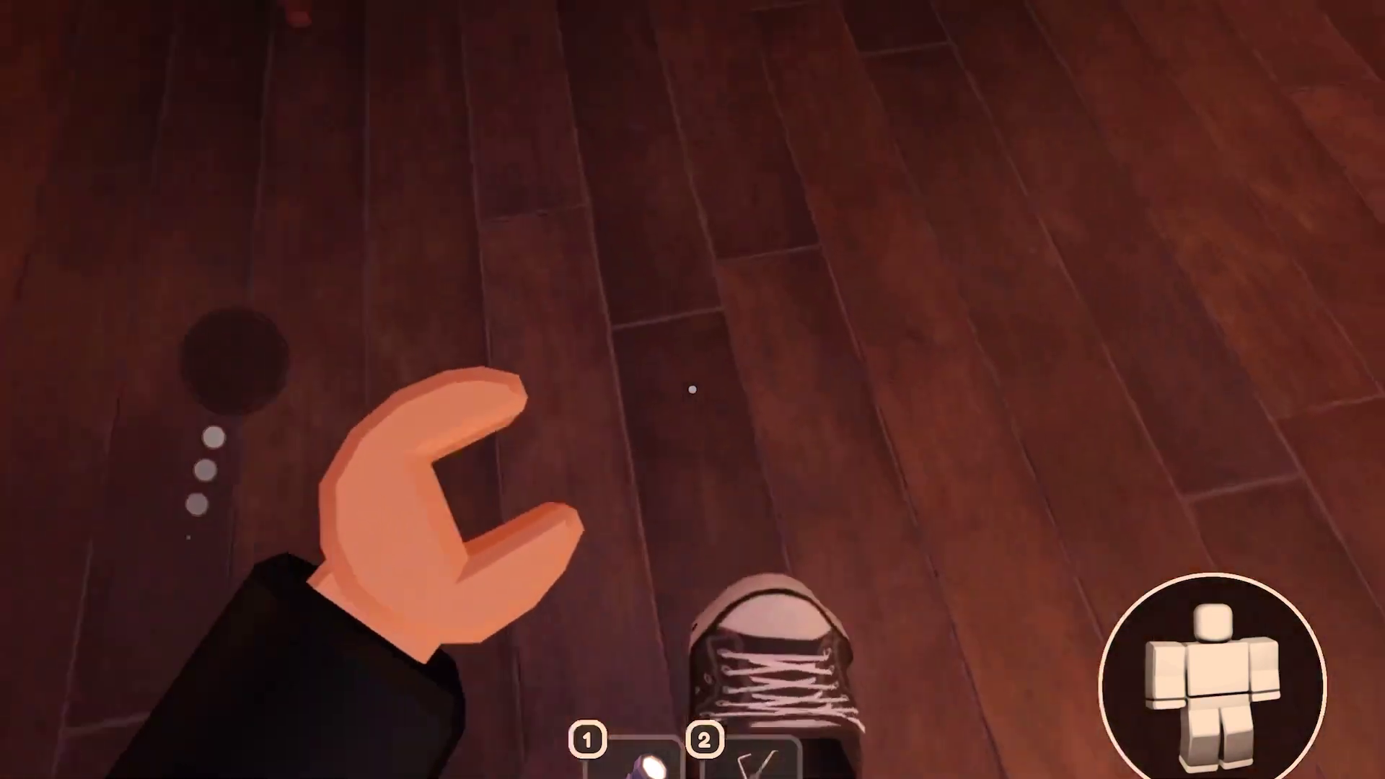
# Take the lighter from the dresser and cross the large hall to door 0005.
pyautogui.click(694, 389)
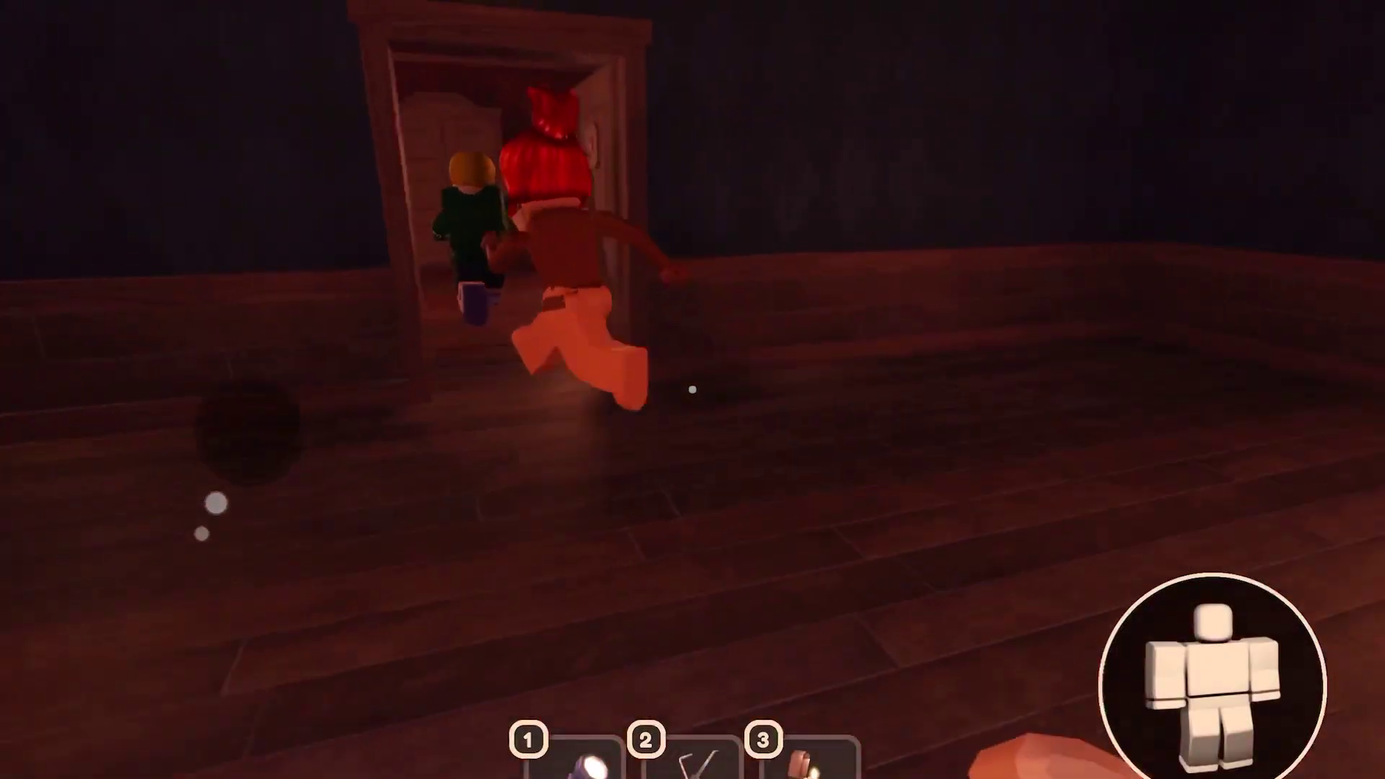
pyautogui.press('w')
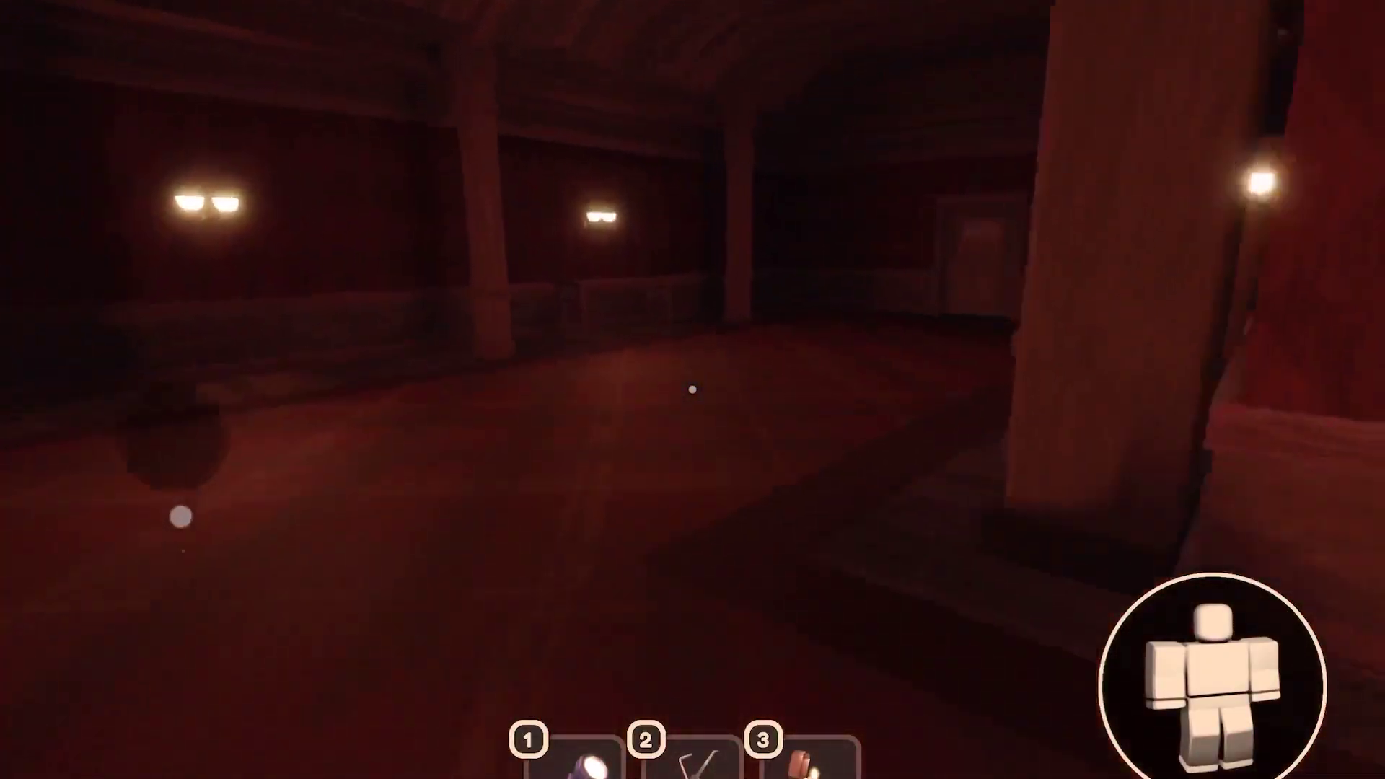
pyautogui.press('w')
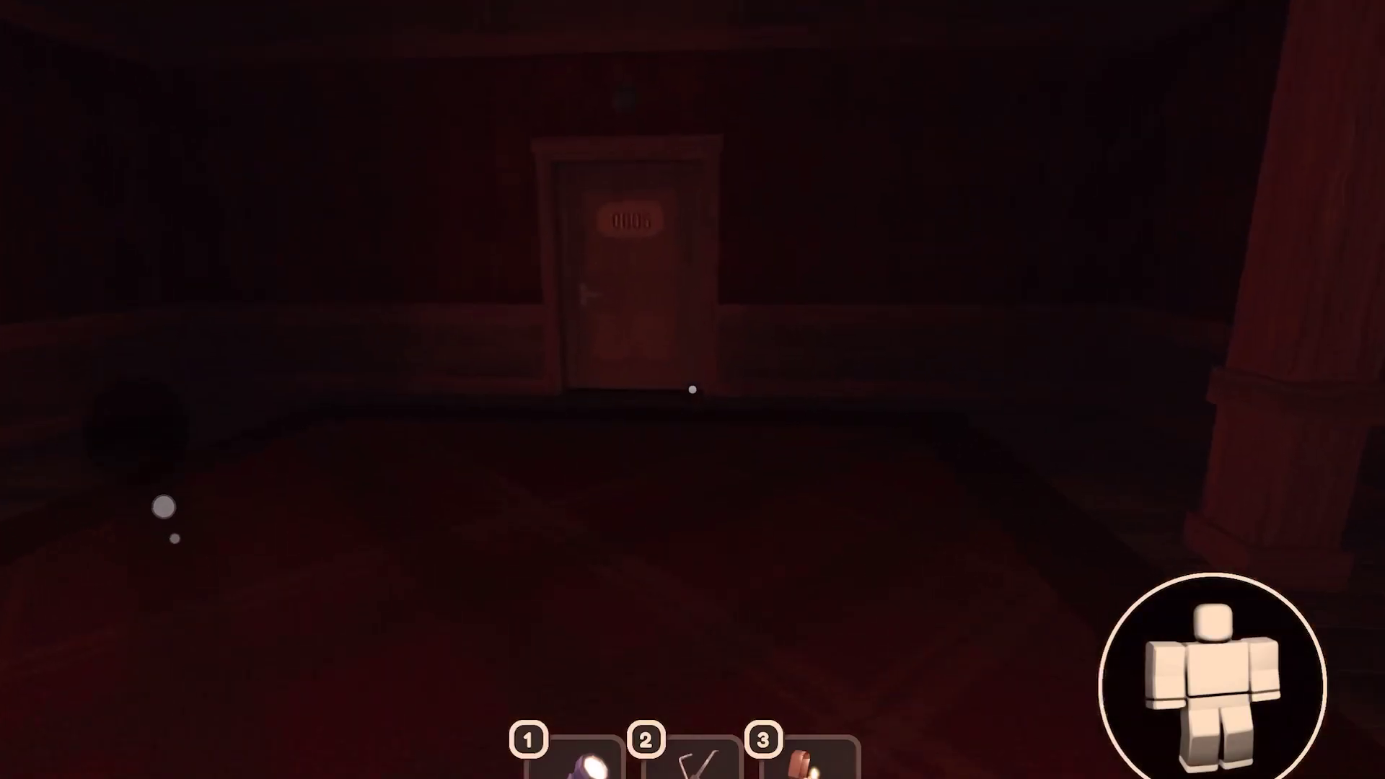
# Go through door 0005 and cross the library and dark rooms past the lever panel.
pyautogui.press('w')
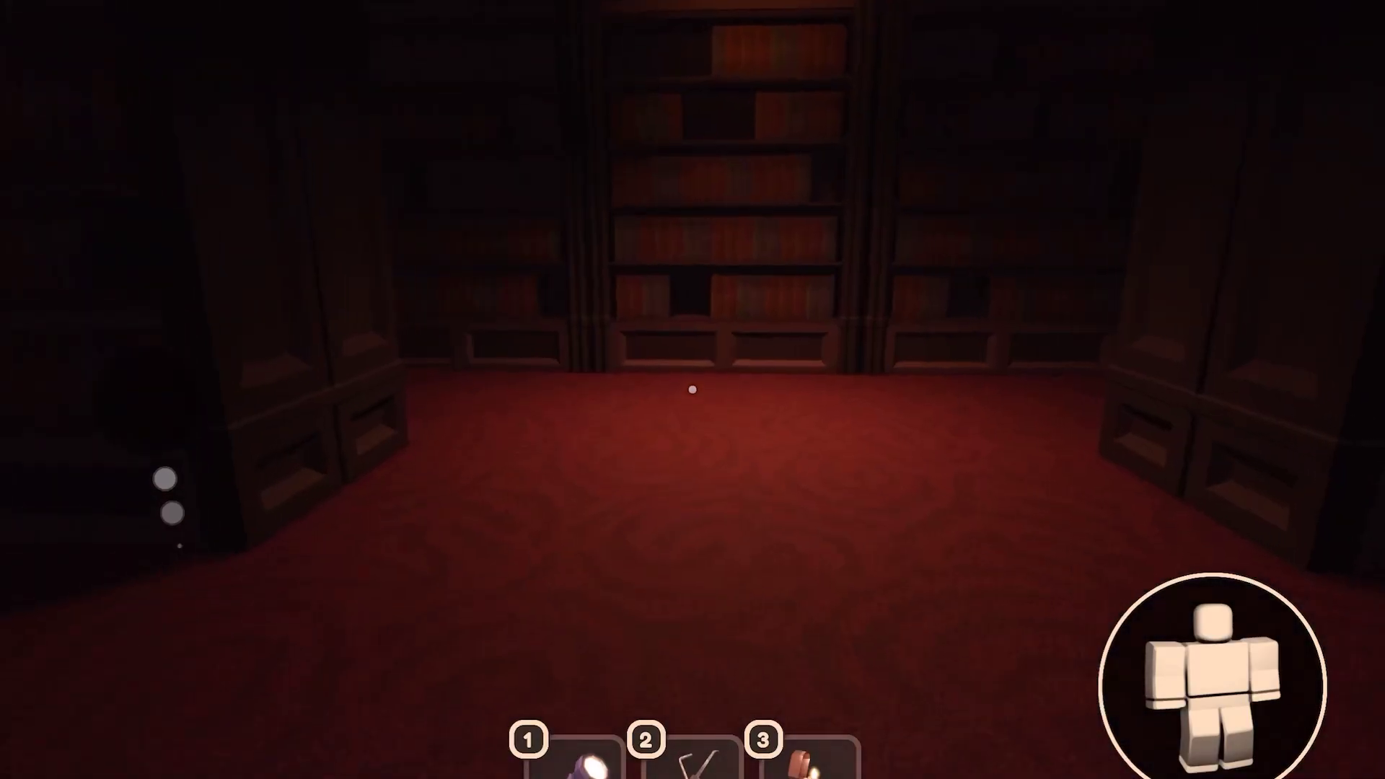
pyautogui.press('w')
pyautogui.press('w')
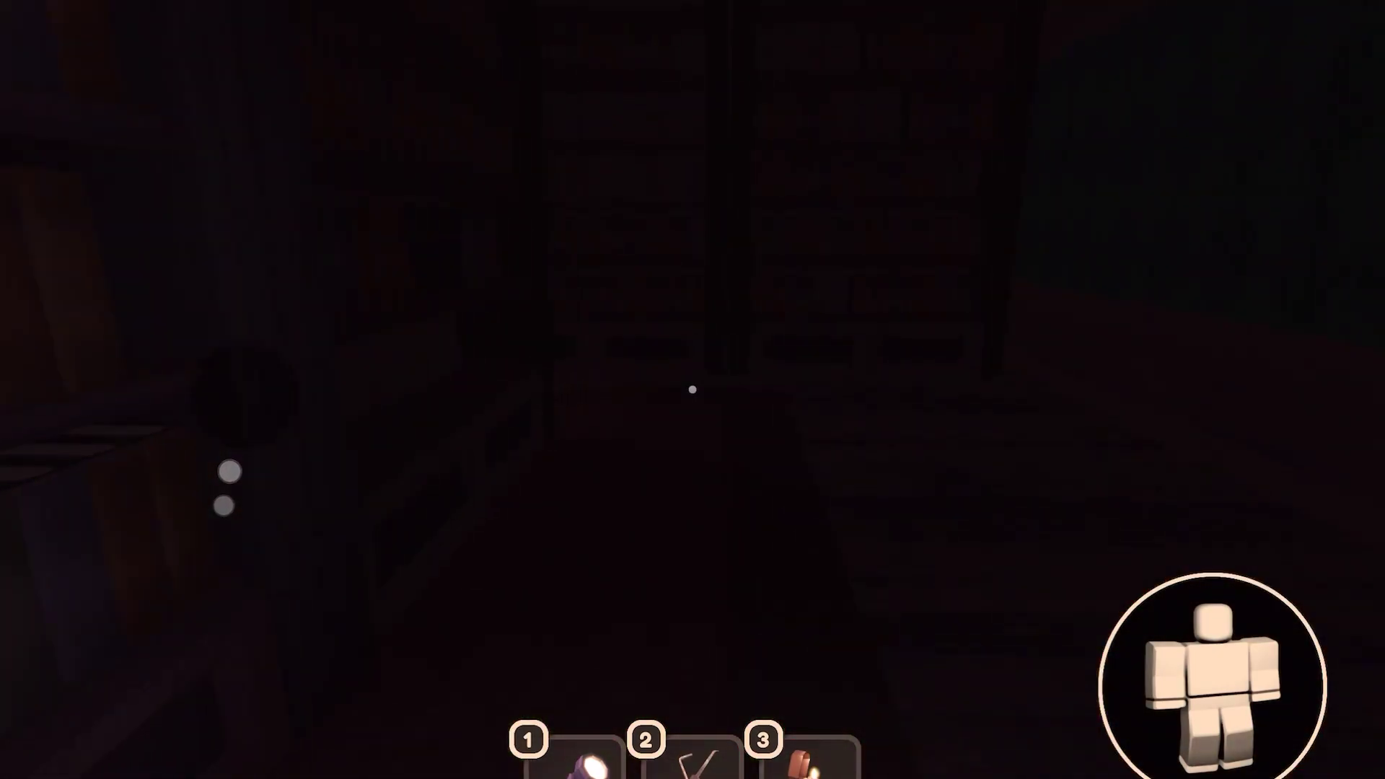
pyautogui.press('w')
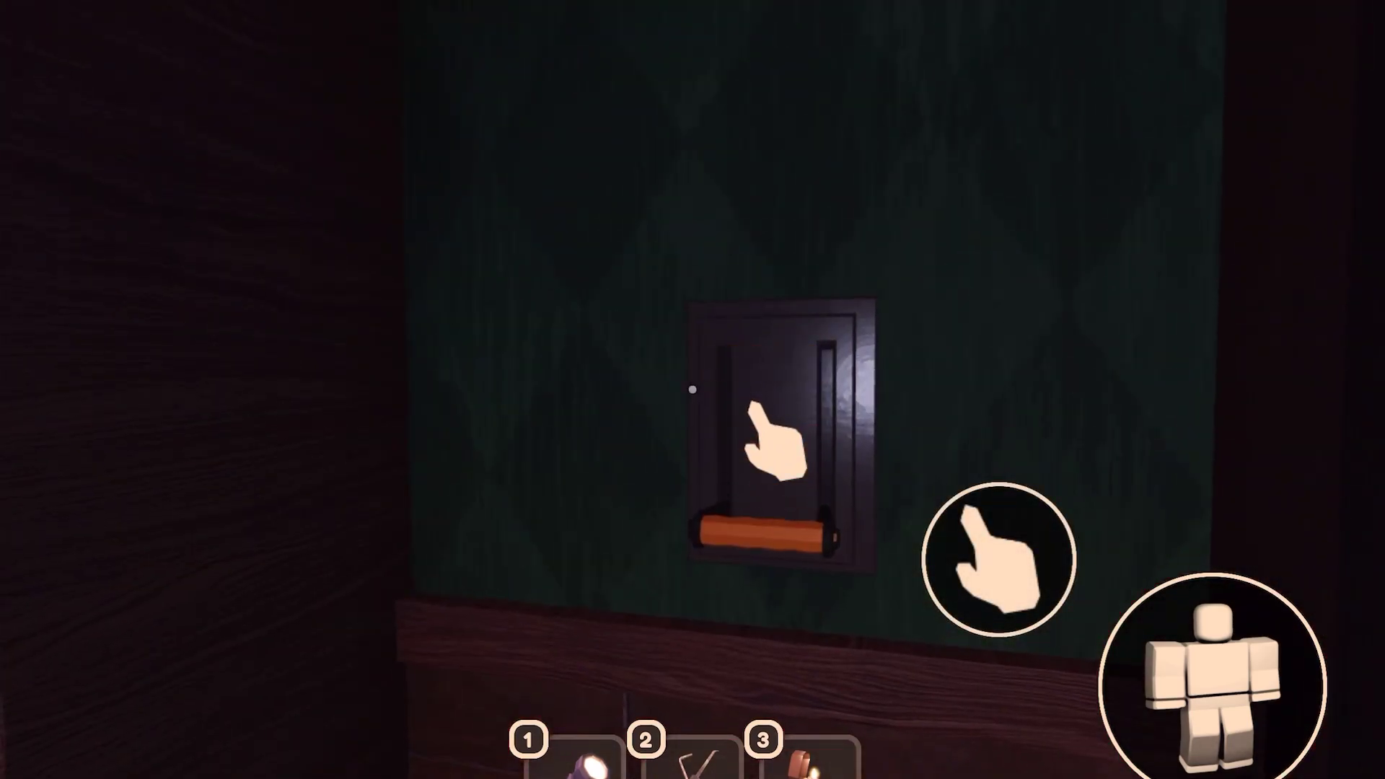
pyautogui.press('w')
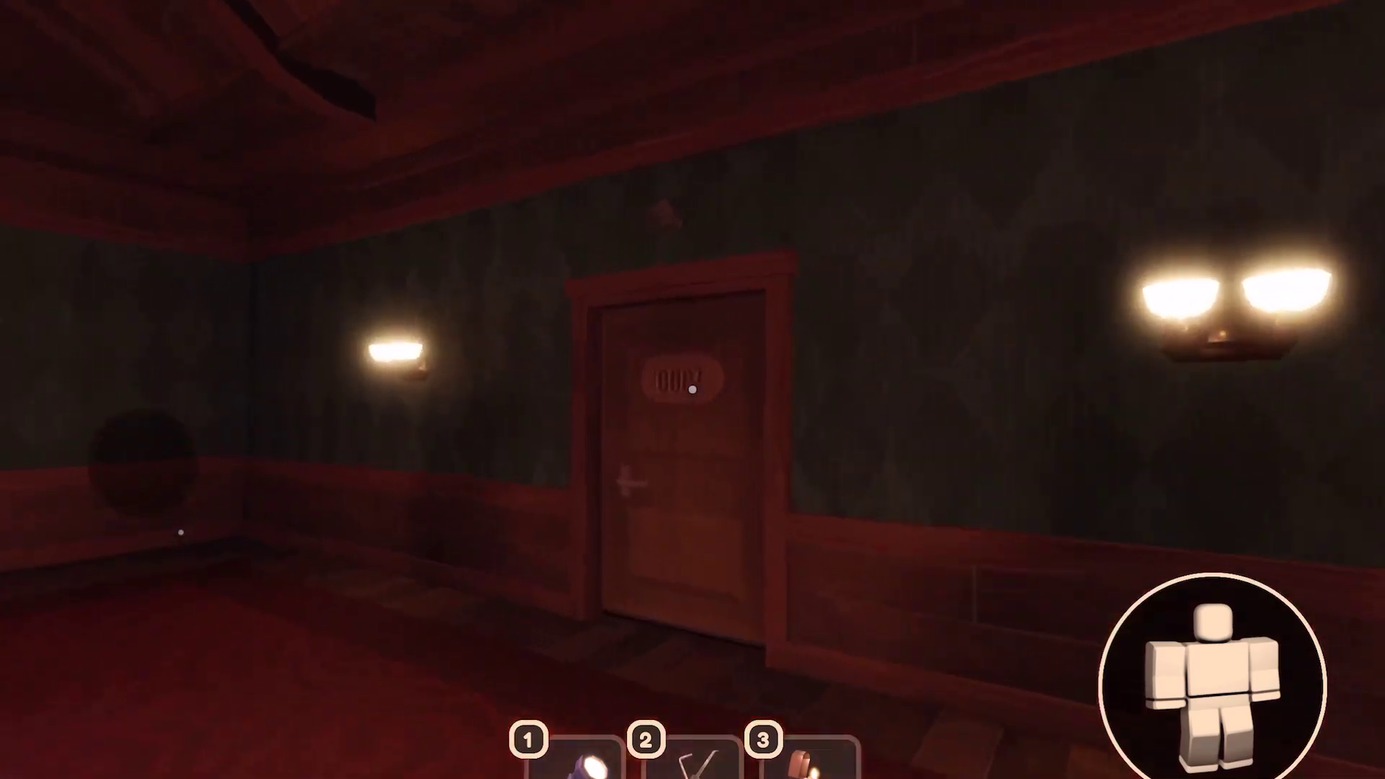
pyautogui.press('w')
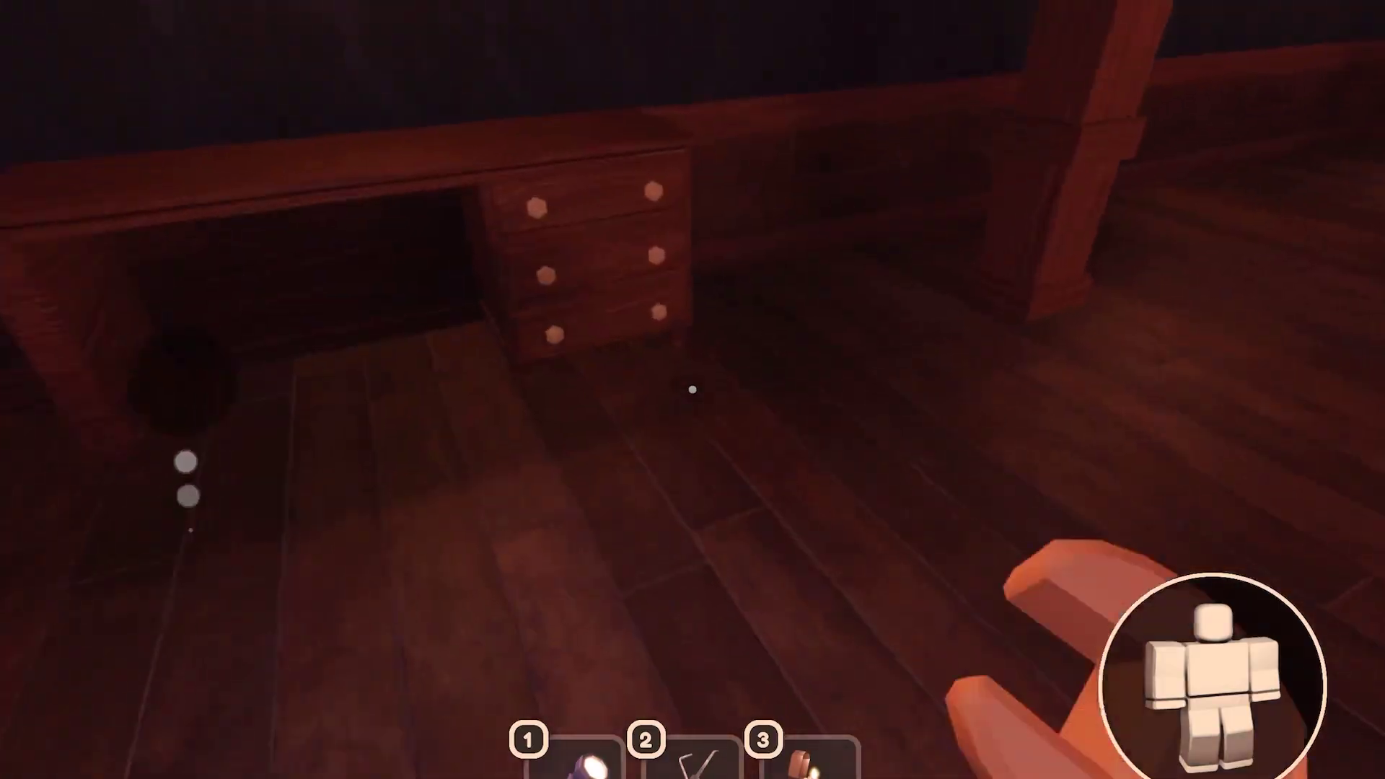
# Check the dresser drawer holding a paper, then walk to door 0008.
pyautogui.press('w')
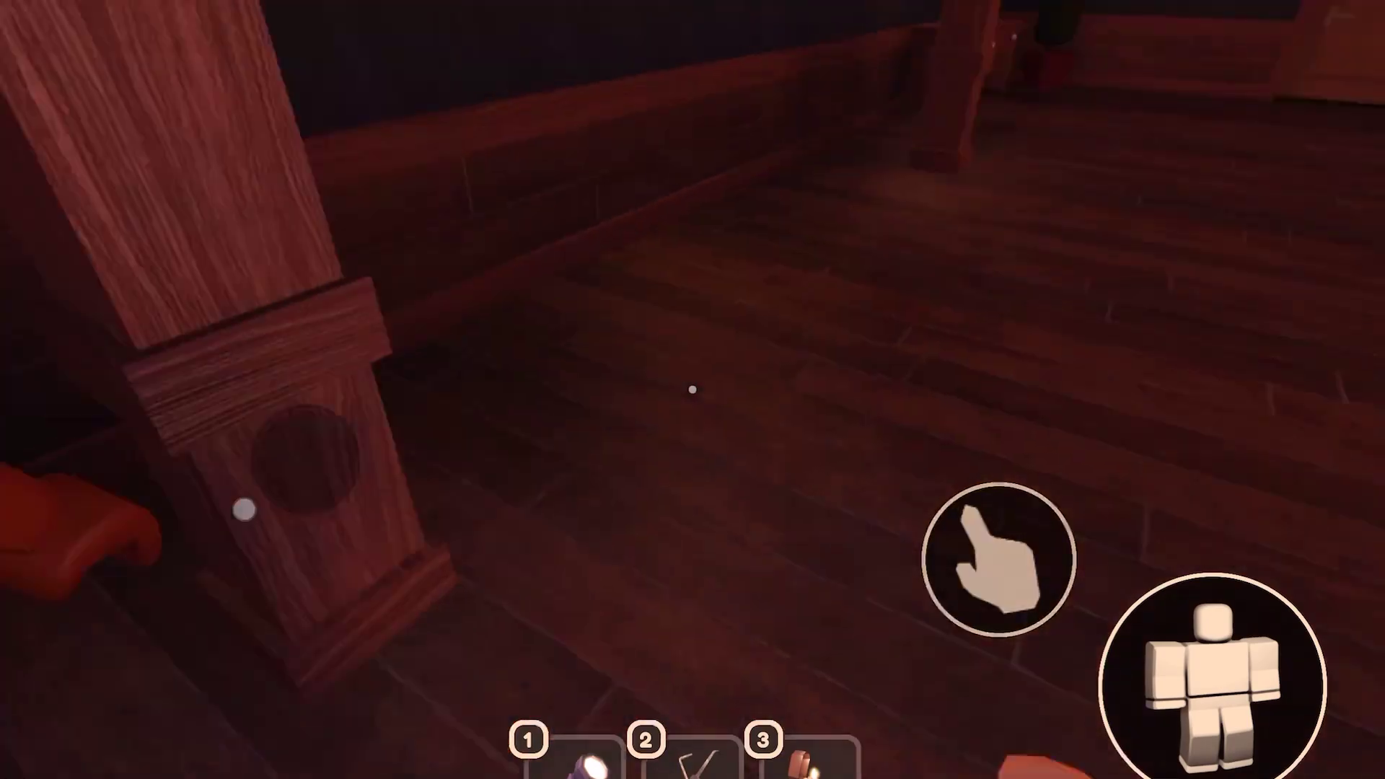
pyautogui.press('w')
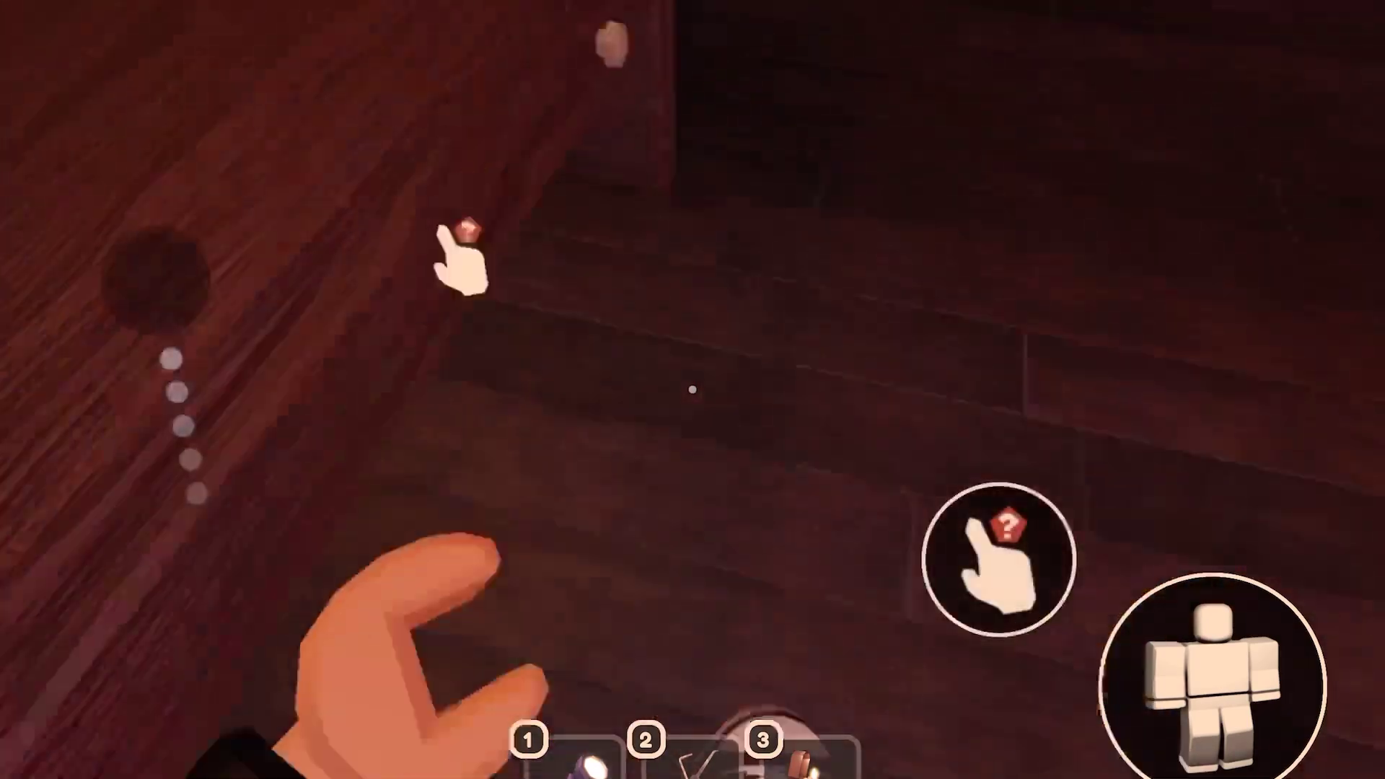
pyautogui.press('w')
pyautogui.press('w')
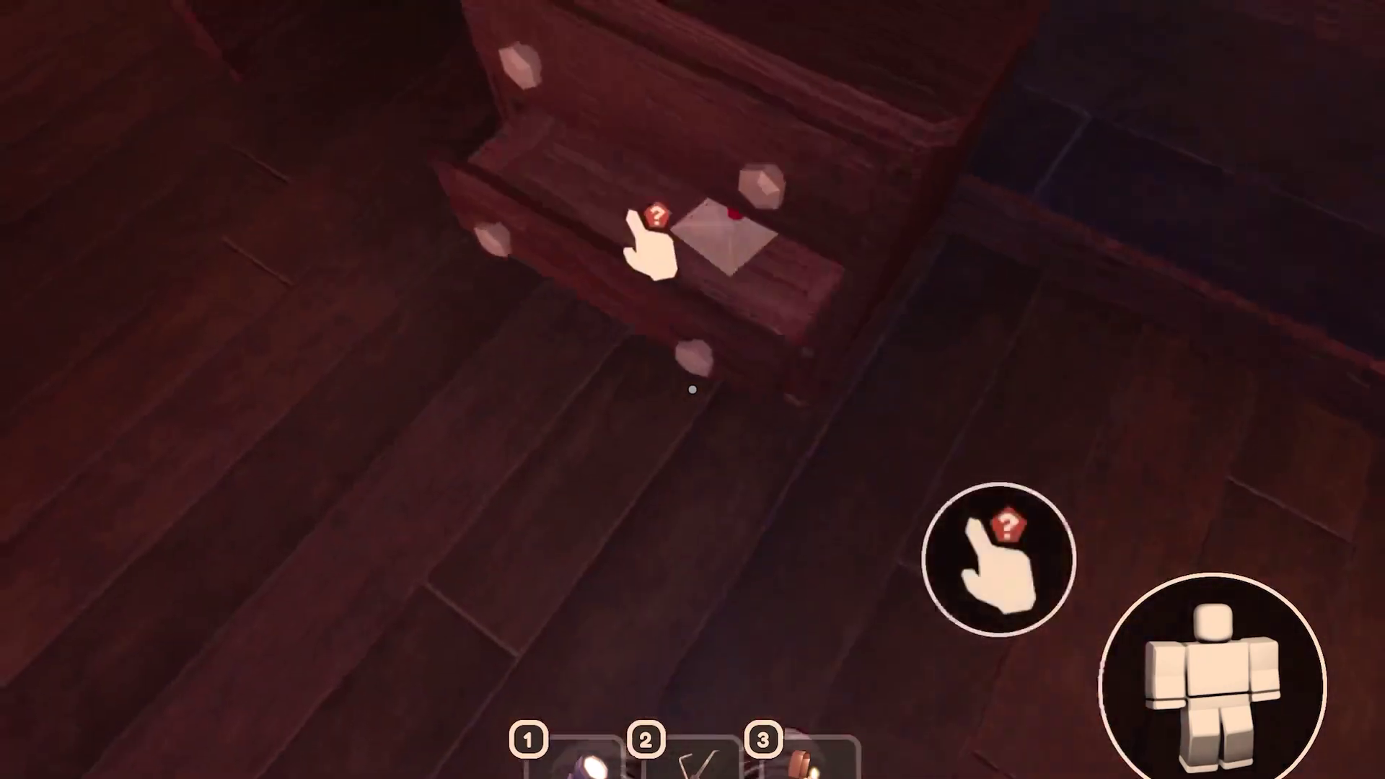
pyautogui.press('w')
pyautogui.press('w')
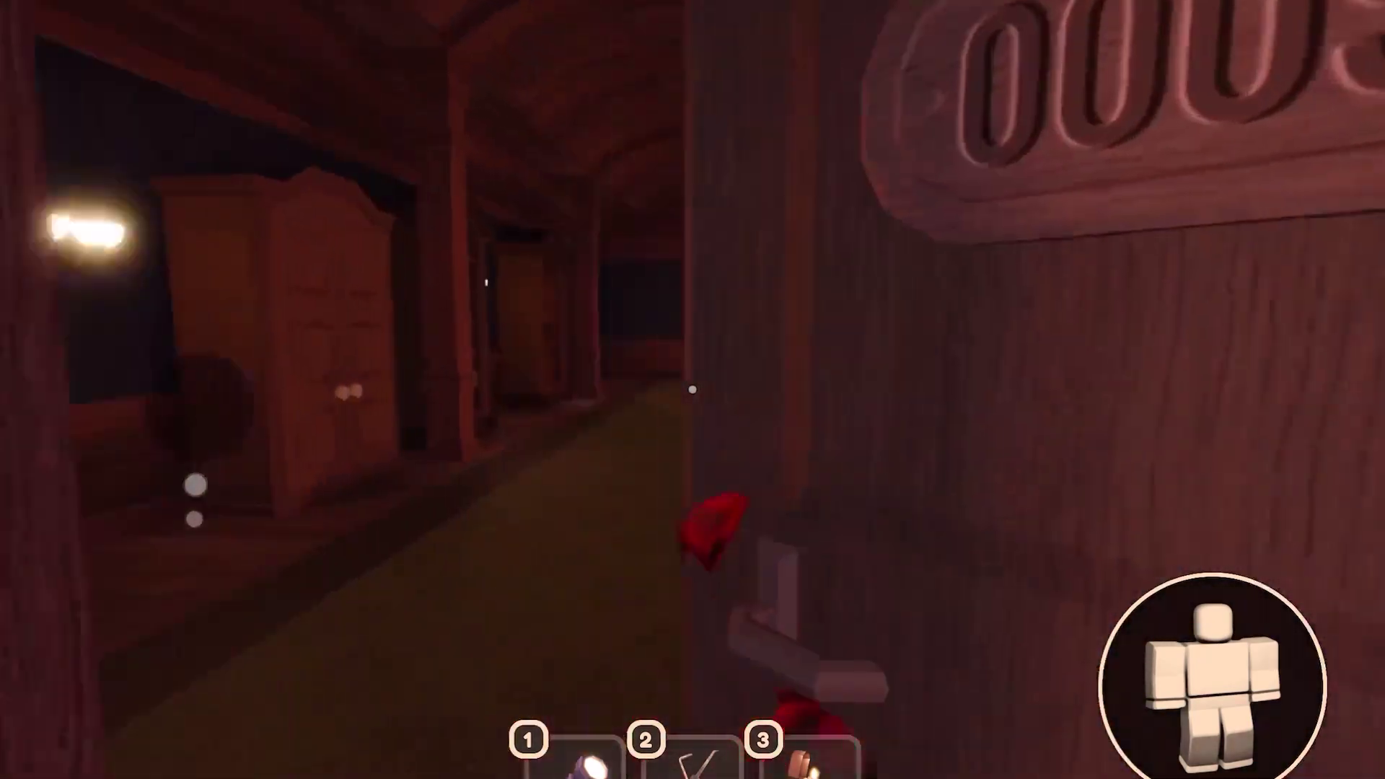
# Go through door 0010, past the boarded door and down the stairs to the fallen red-haired player.
pyautogui.press('w')
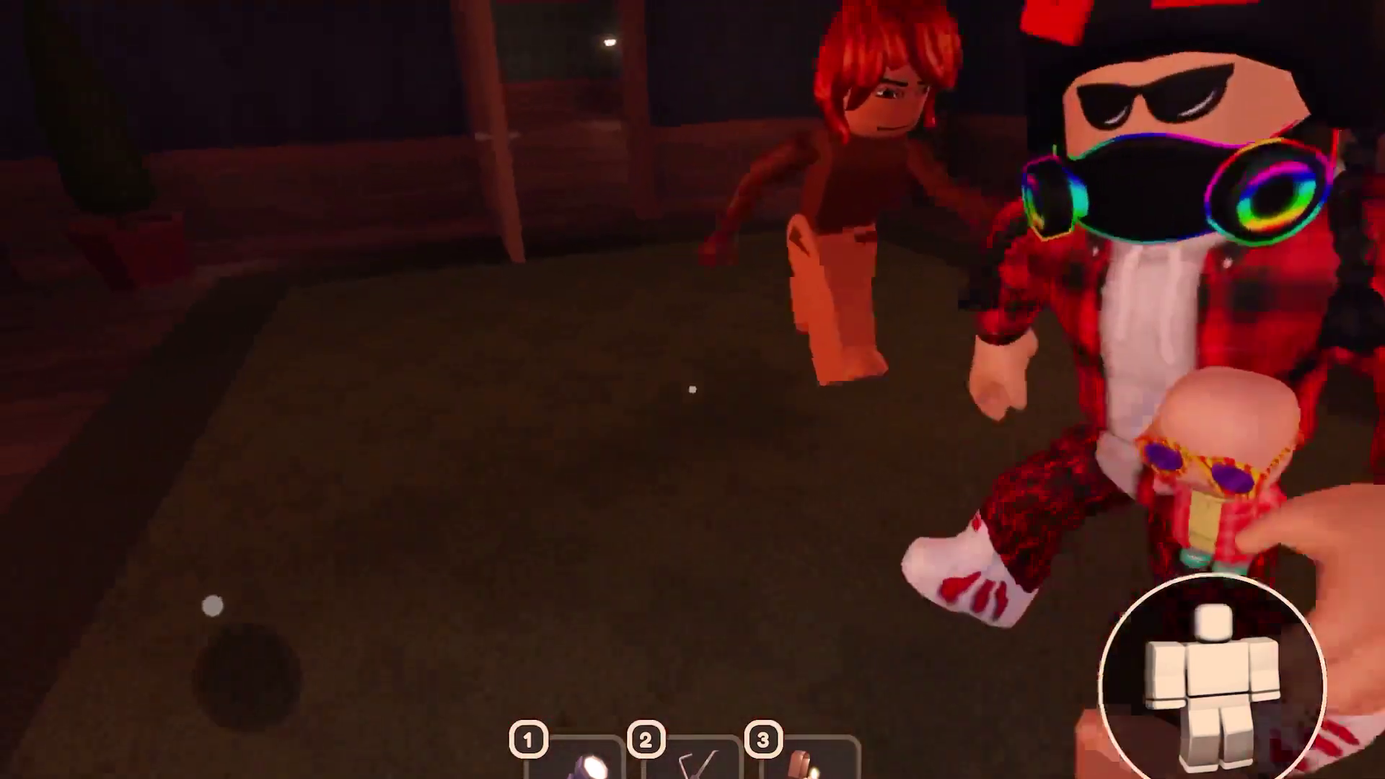
pyautogui.press('w')
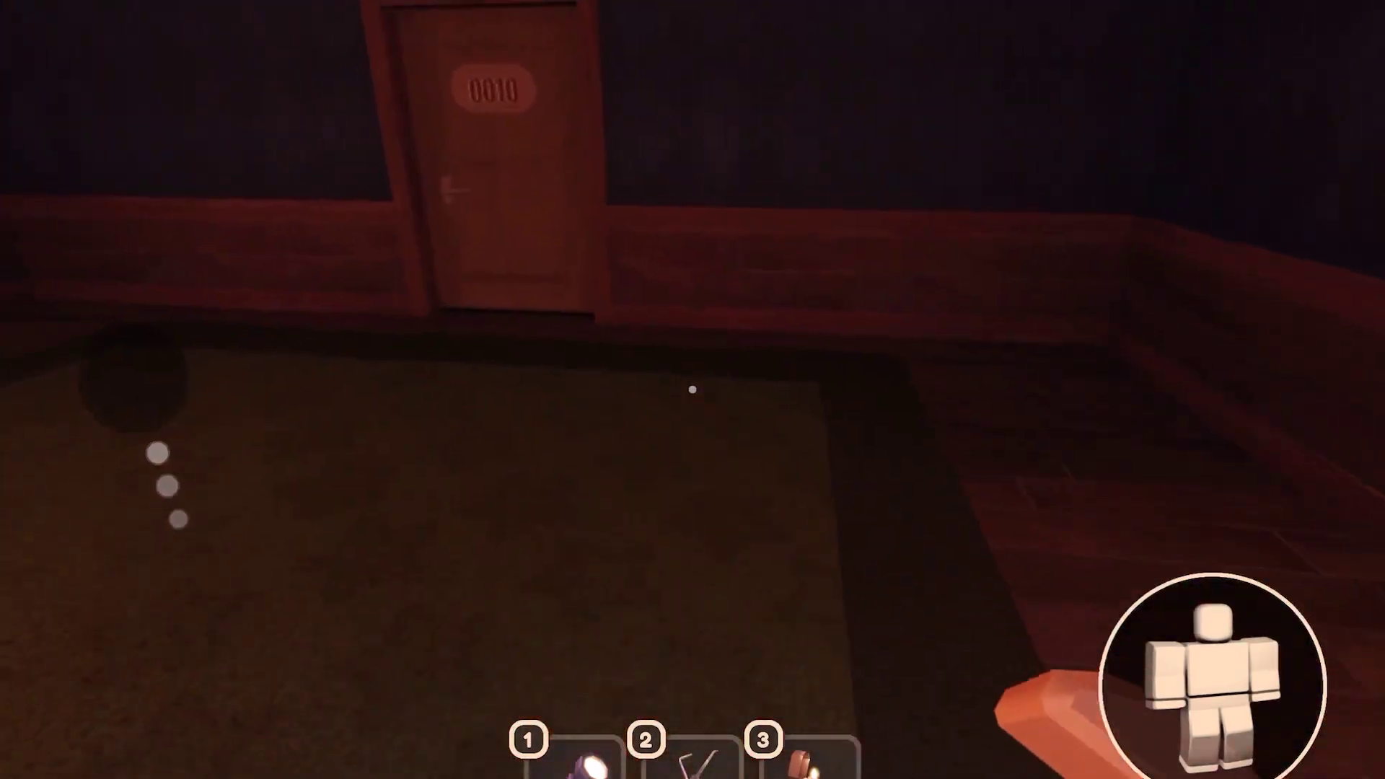
pyautogui.press('w')
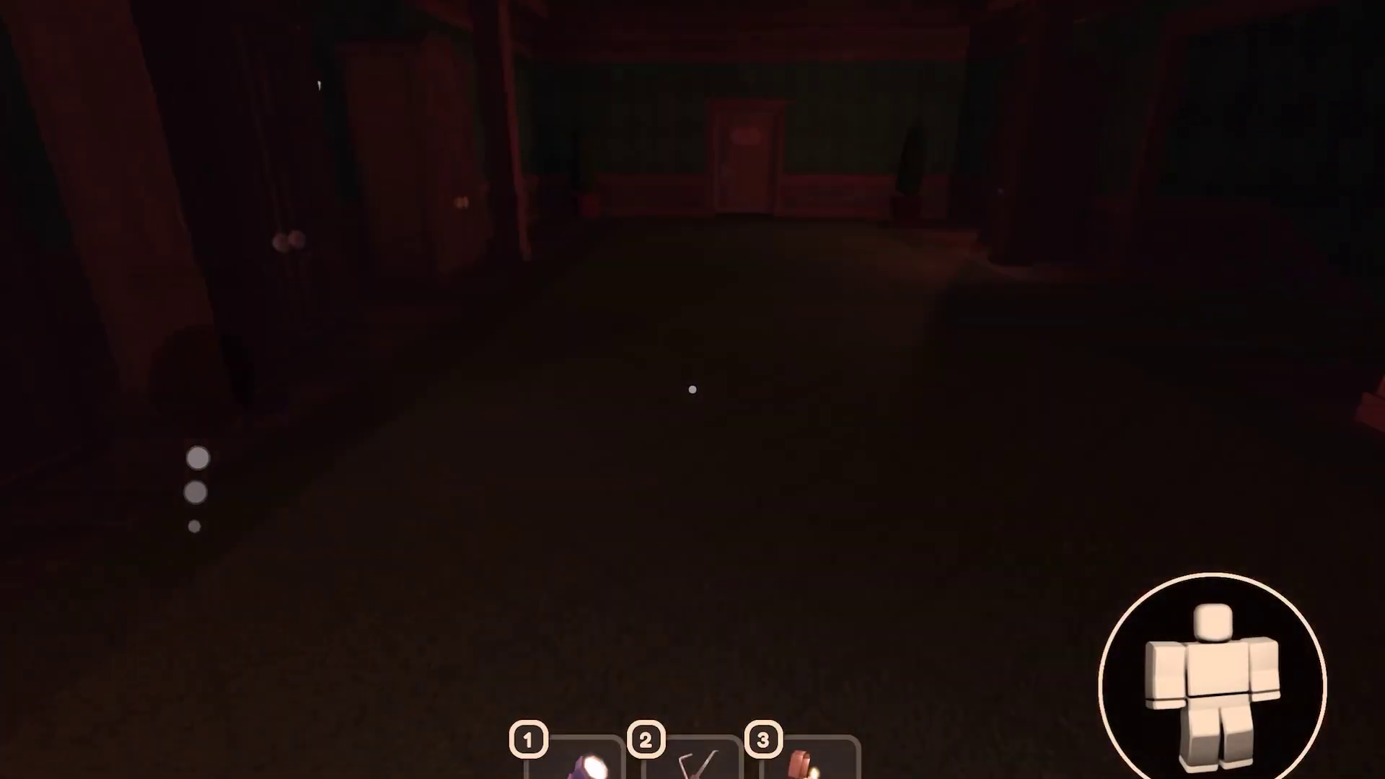
pyautogui.press('w')
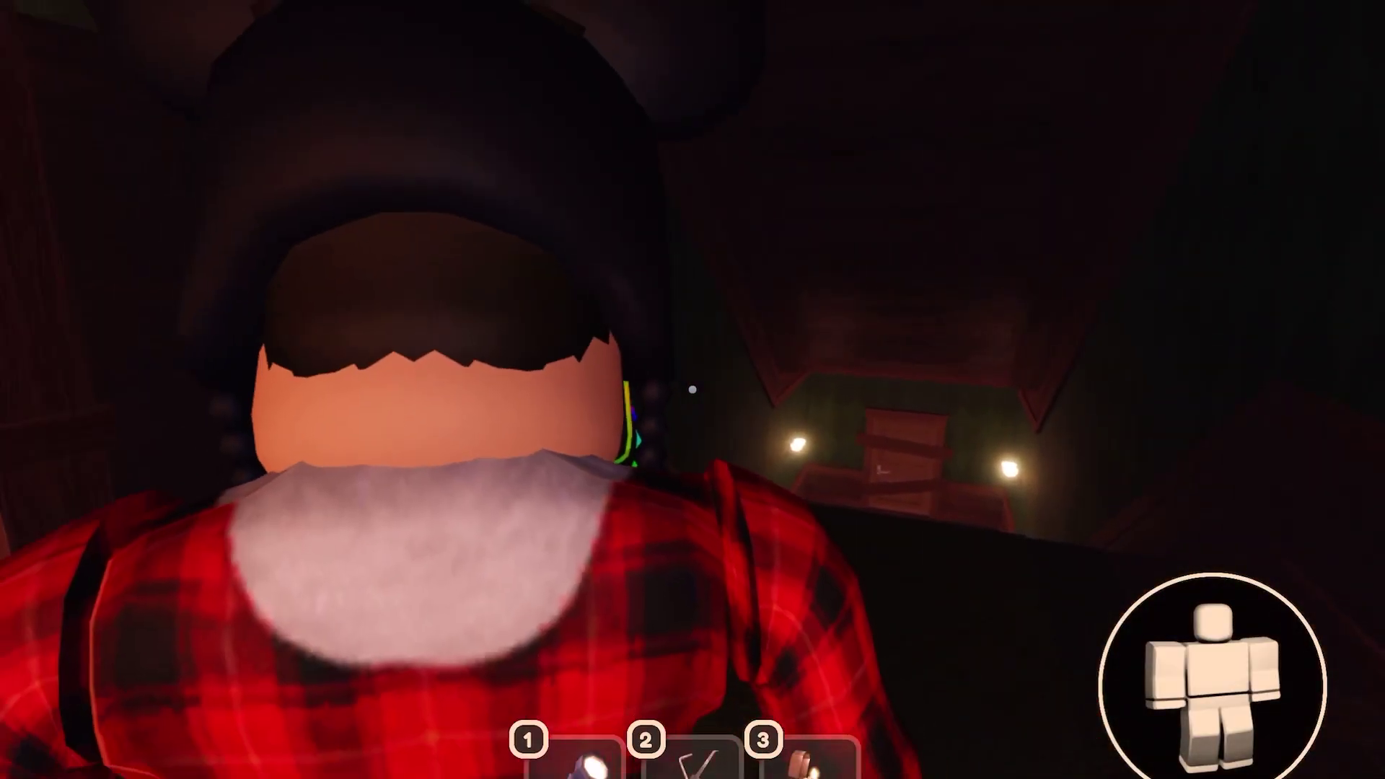
pyautogui.press('w')
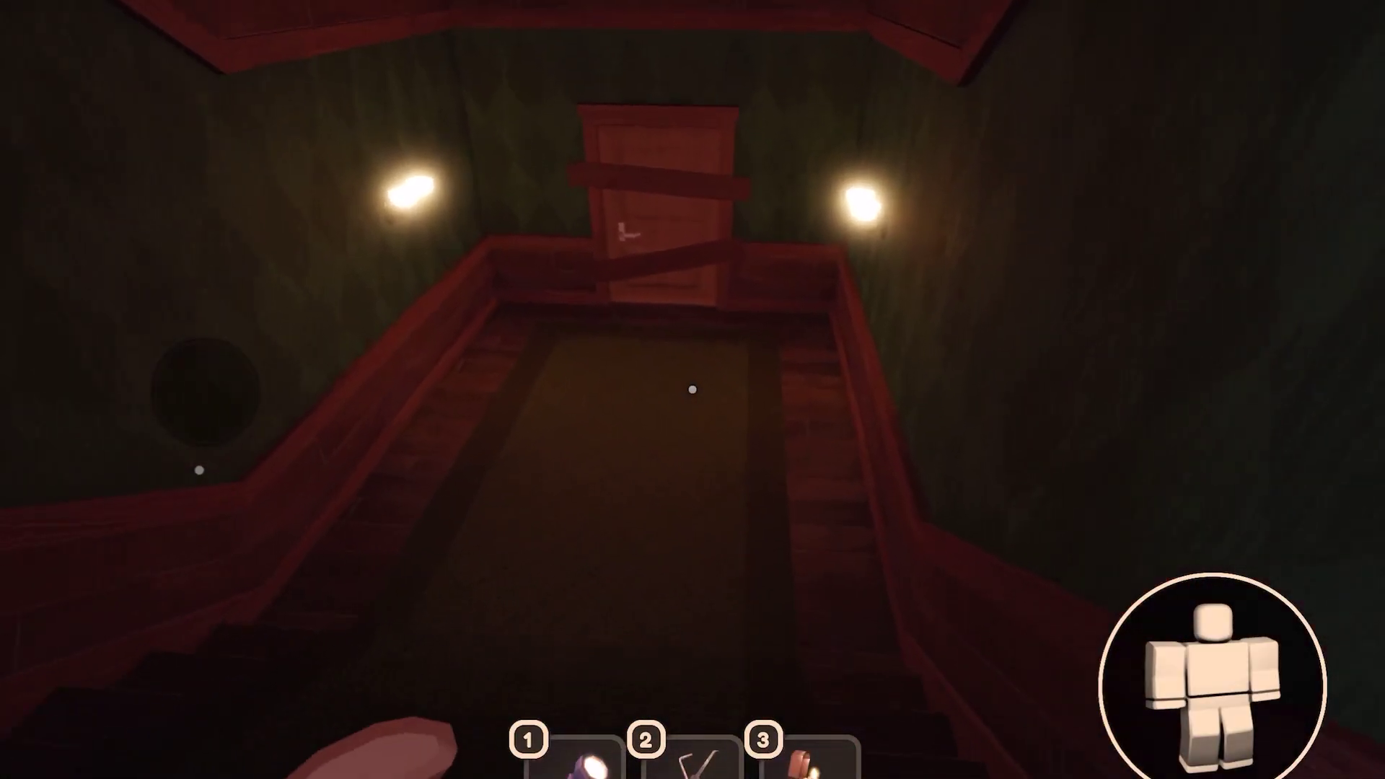
pyautogui.press('w')
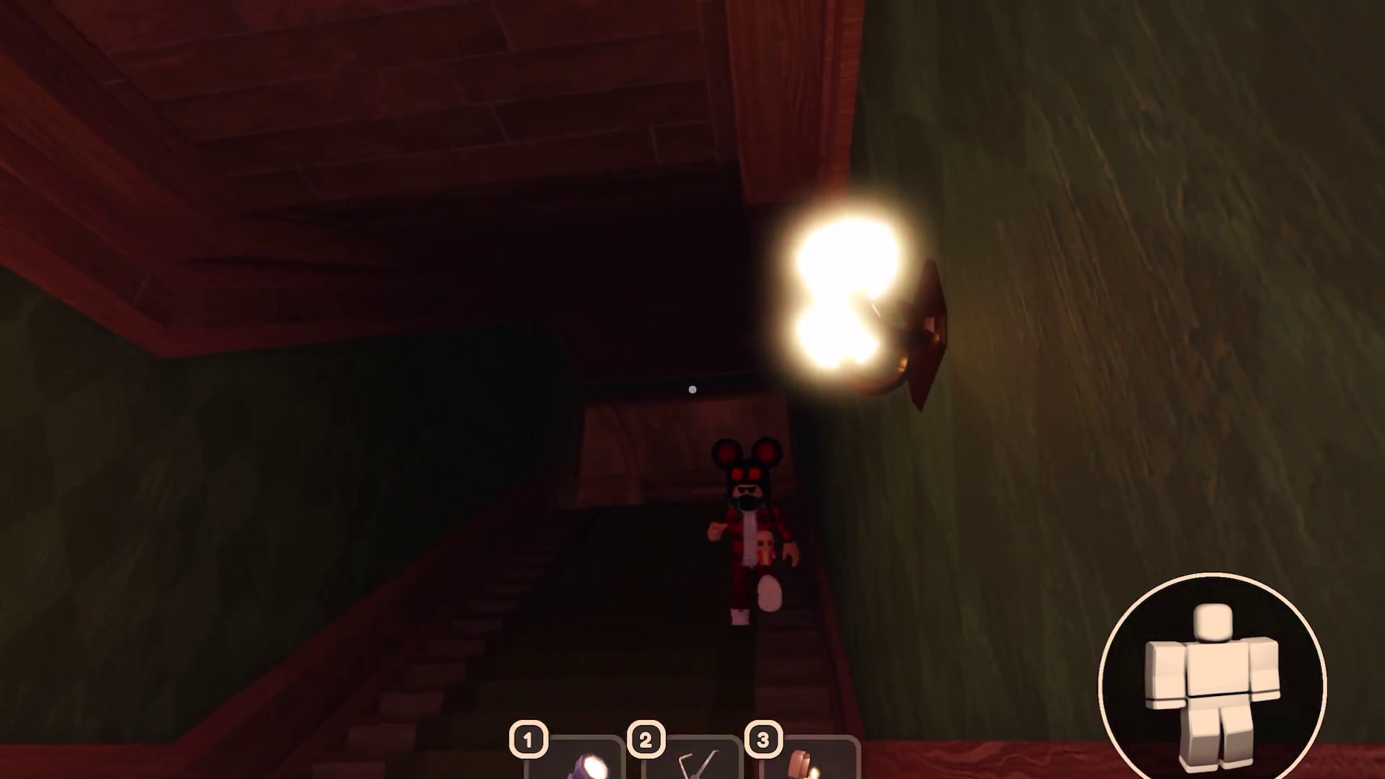
pyautogui.press('w')
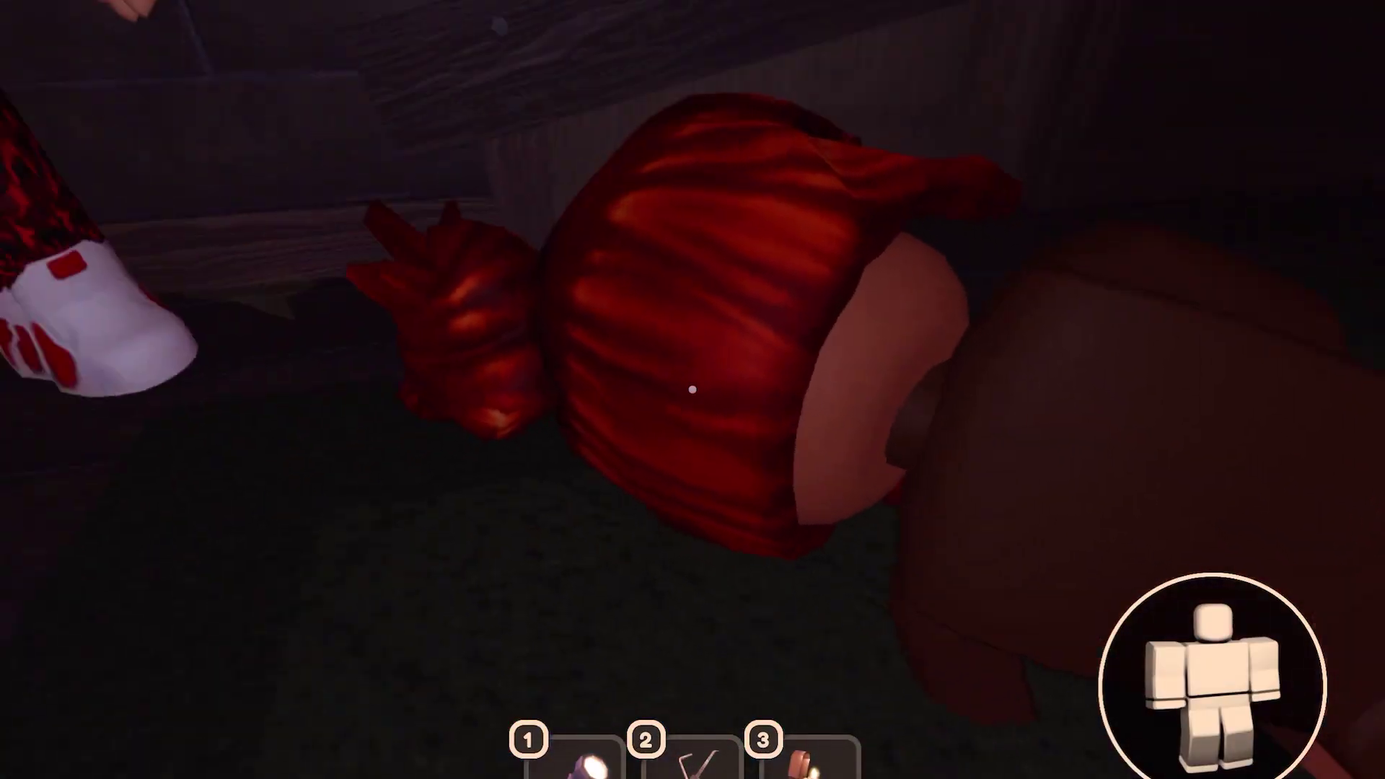
pyautogui.press('s')
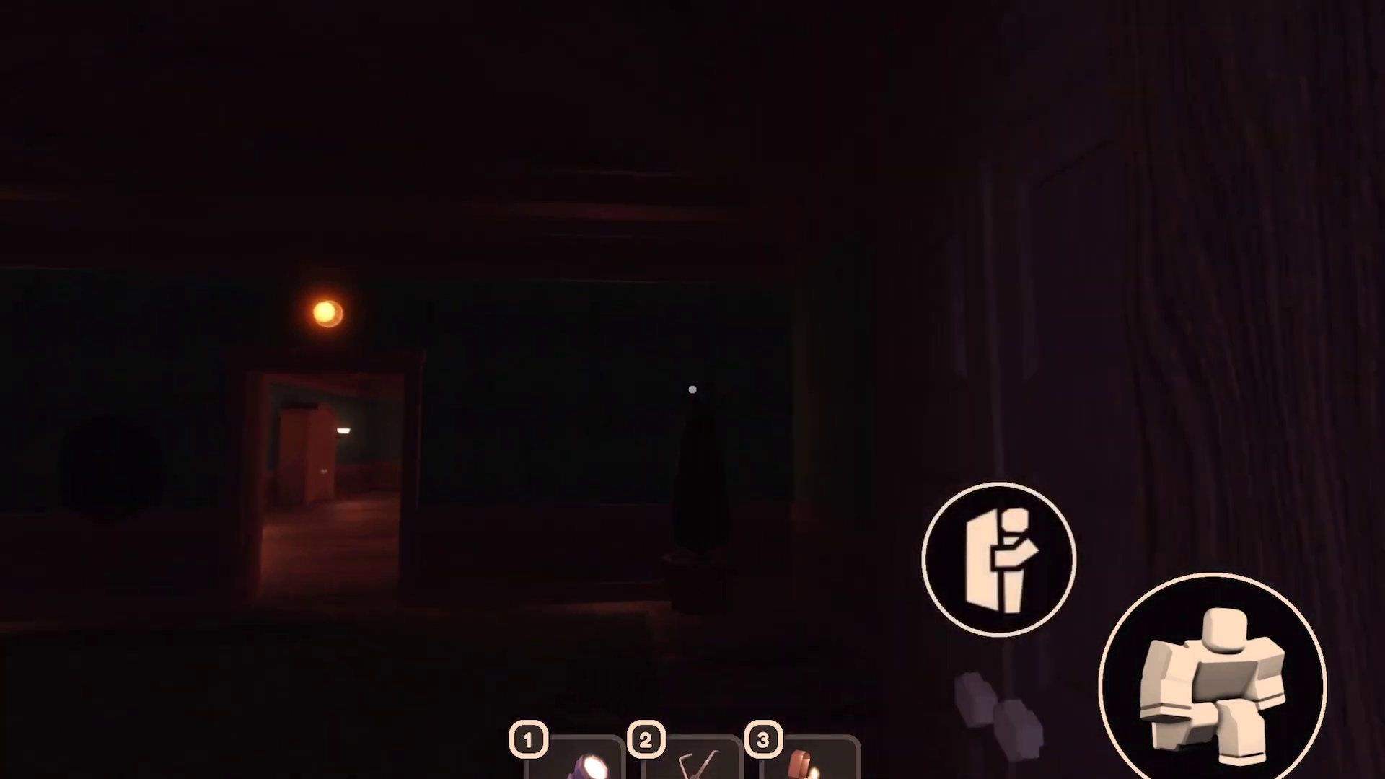
# Carry the first painting from the dining room and hang it in its empty frame.
pyautogui.press('w')
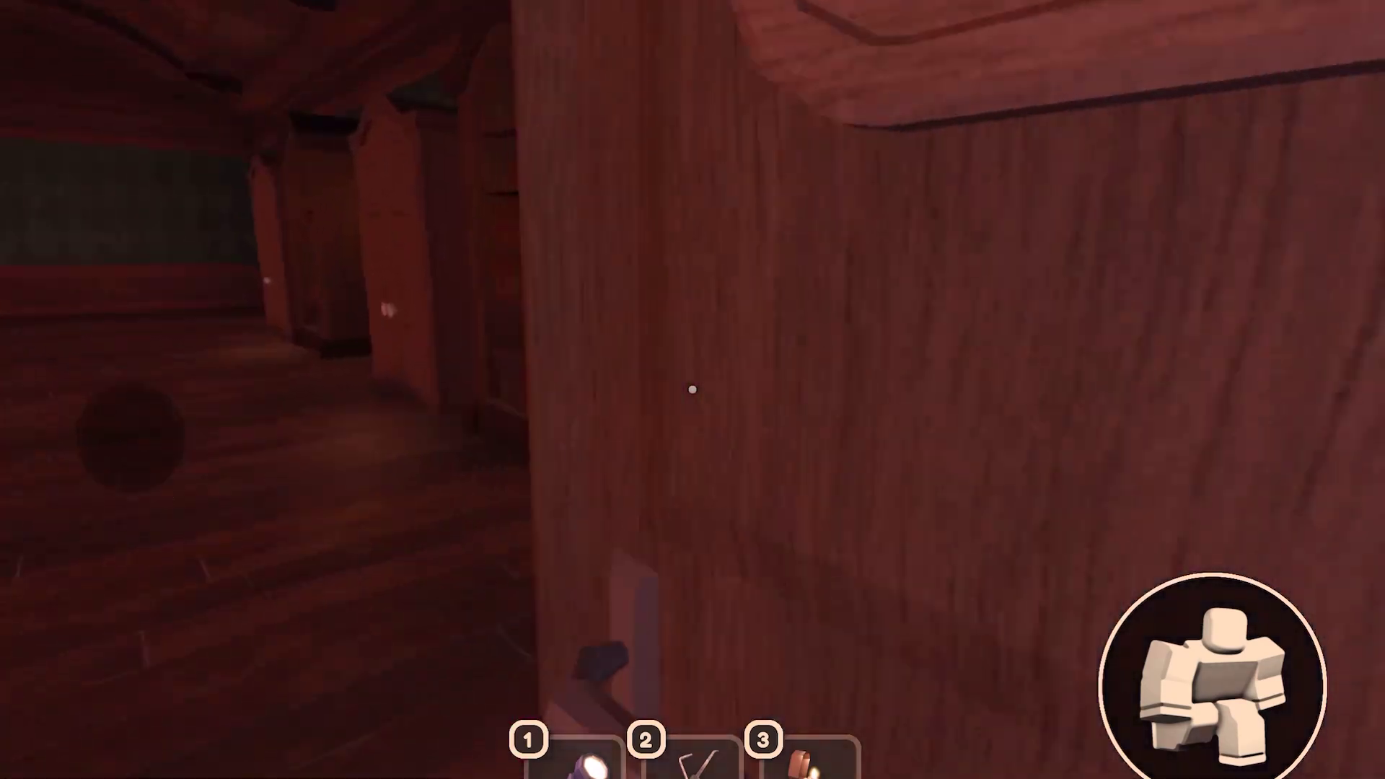
pyautogui.press('w')
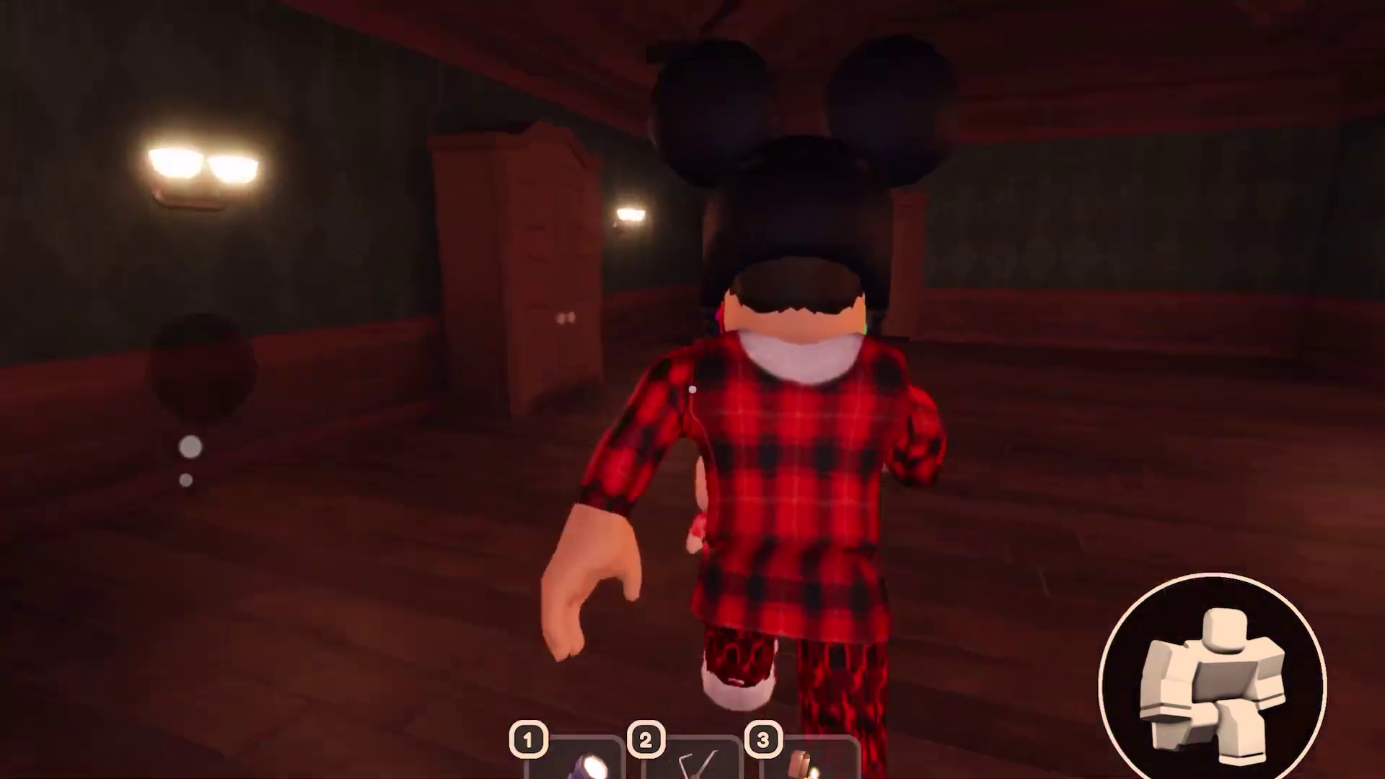
pyautogui.press('w')
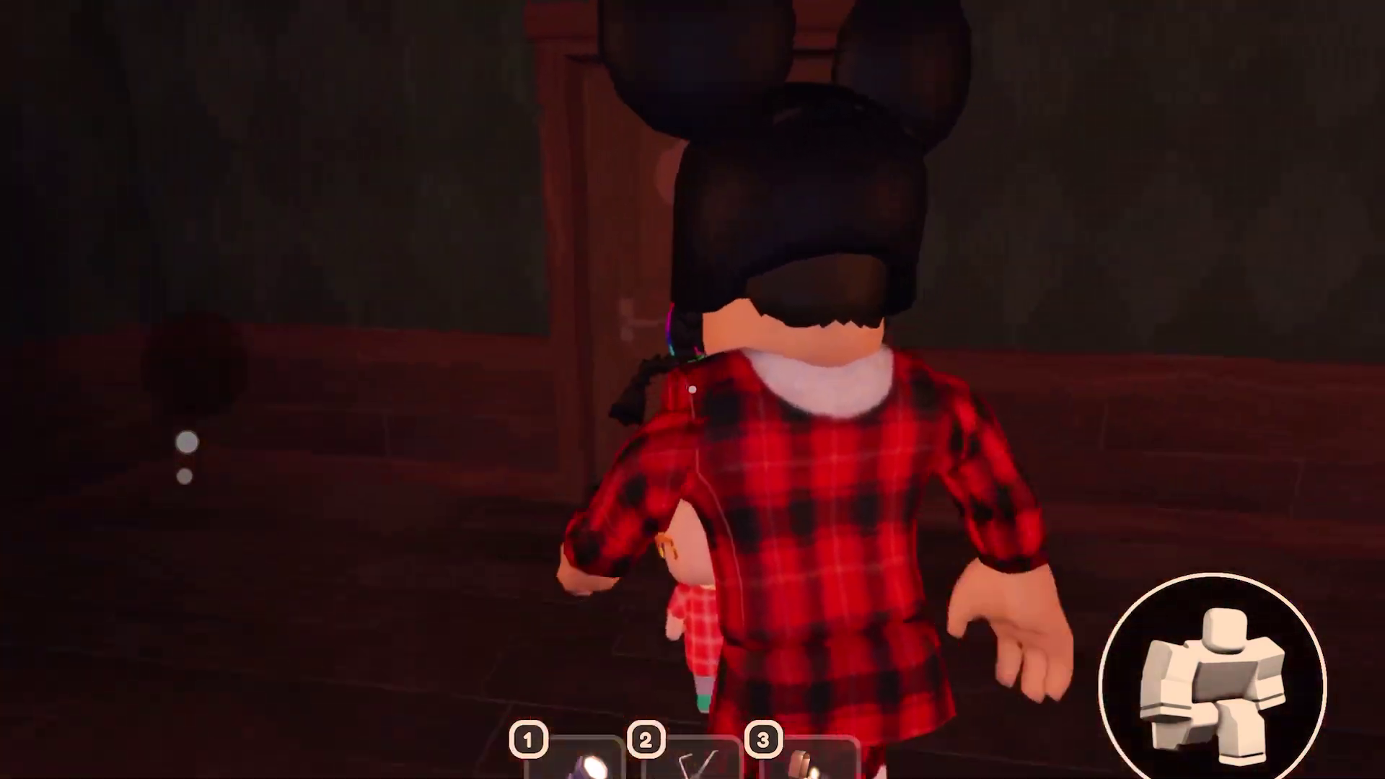
pyautogui.press('w')
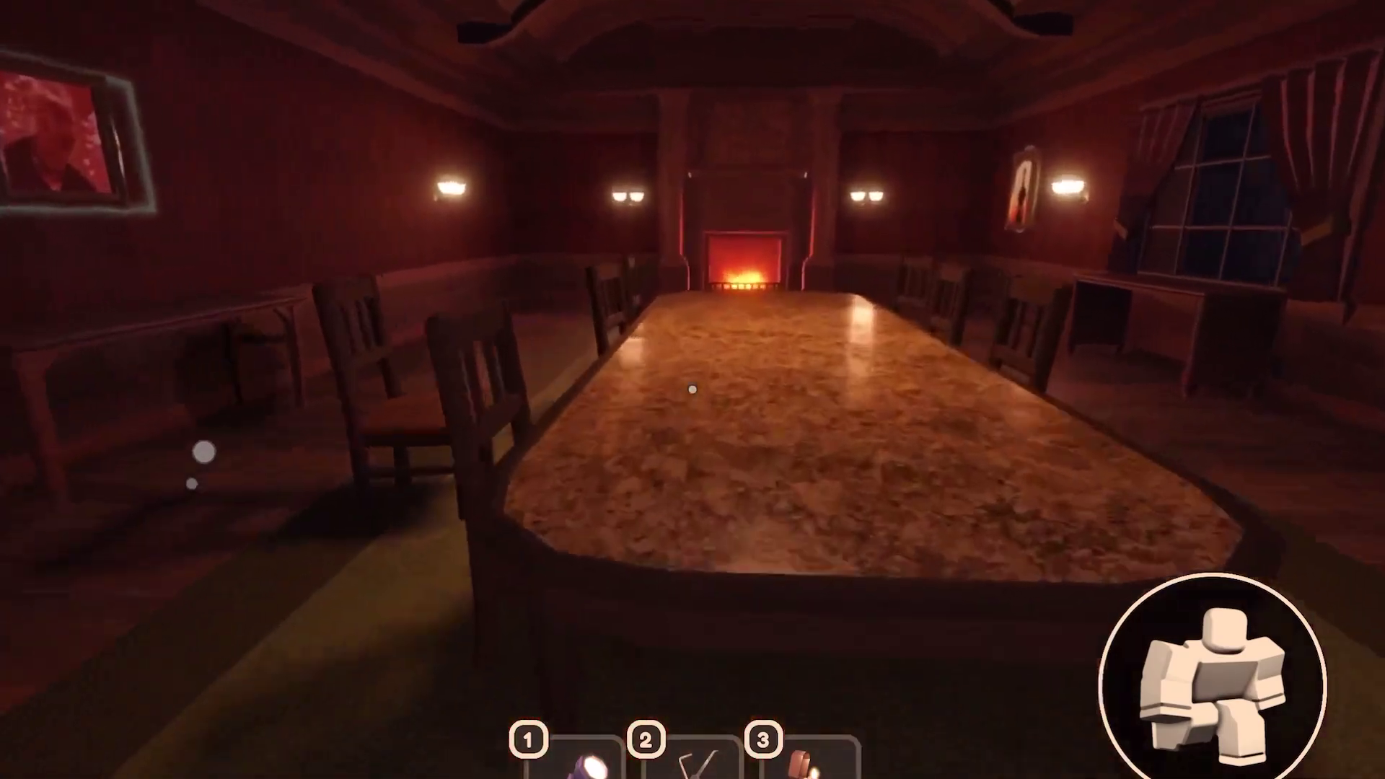
pyautogui.press('w')
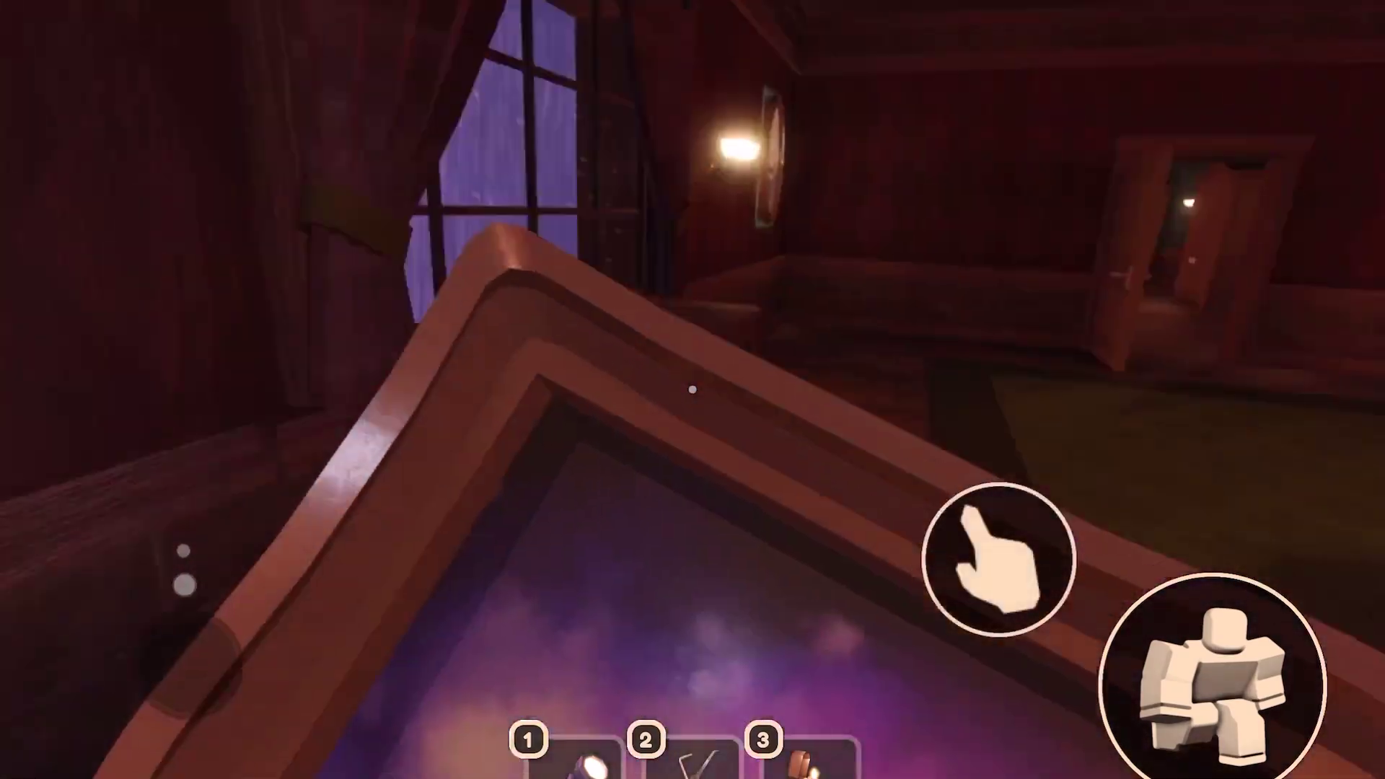
pyautogui.press('w')
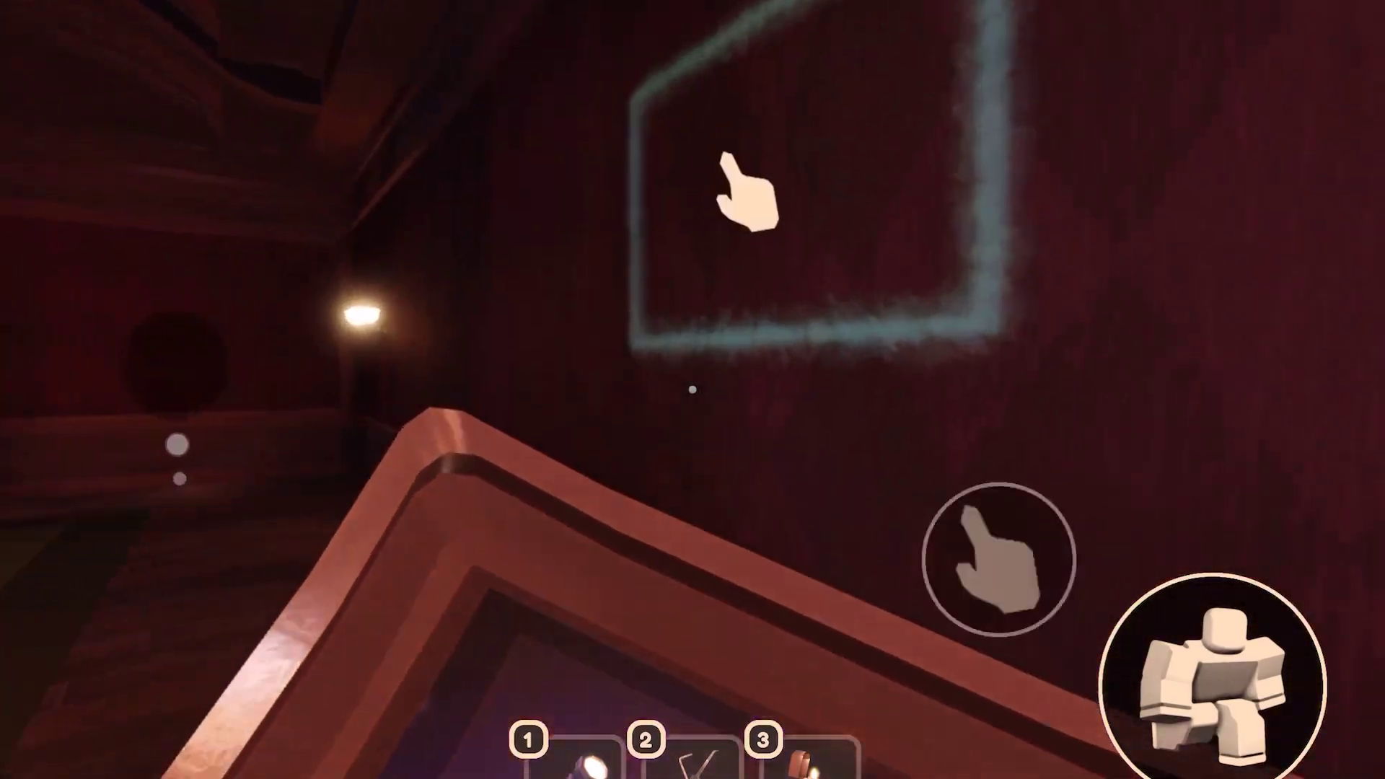
pyautogui.click(693, 389)
# Move the violin painting into its matching empty frame.
pyautogui.press('w')
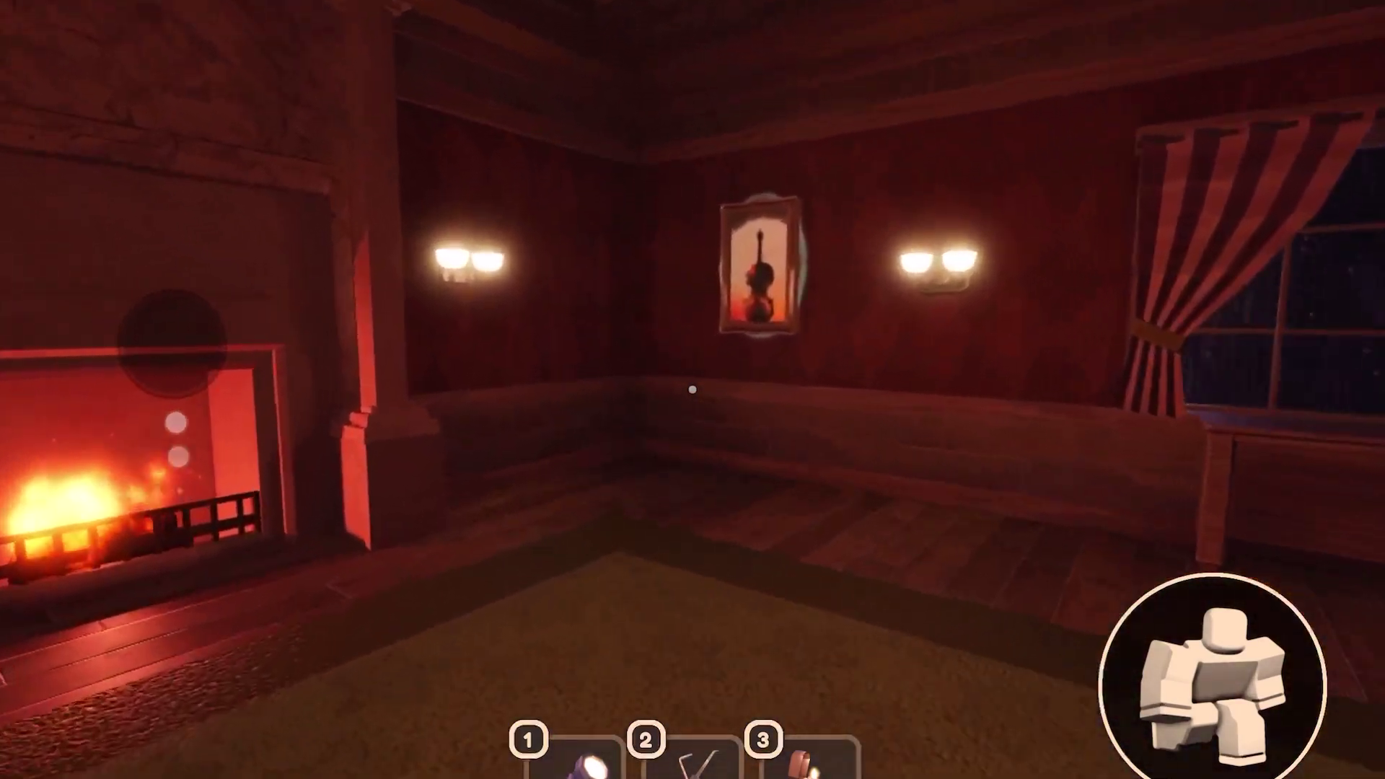
pyautogui.click(693, 390)
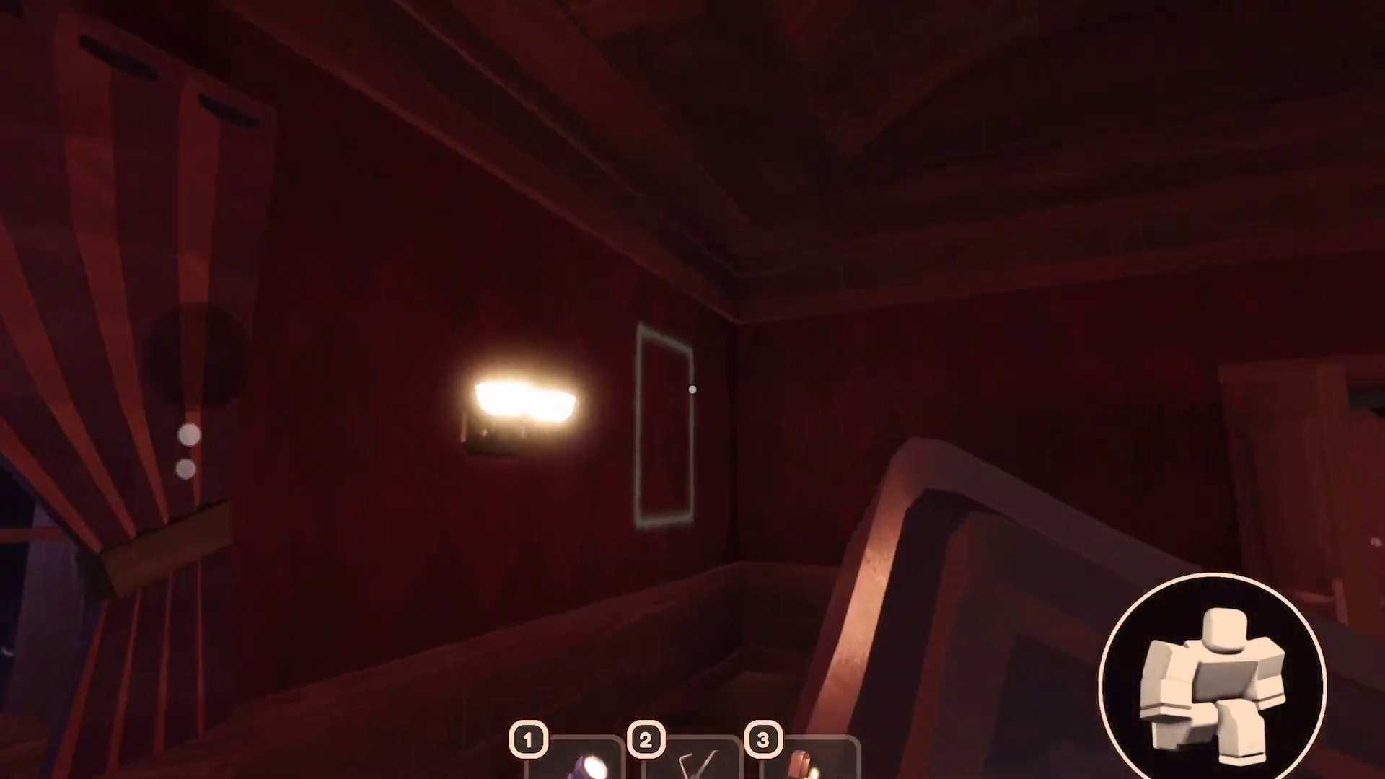
pyautogui.click(692, 390)
# Go through the next door and cross the new room to the drawer.
pyautogui.press('w')
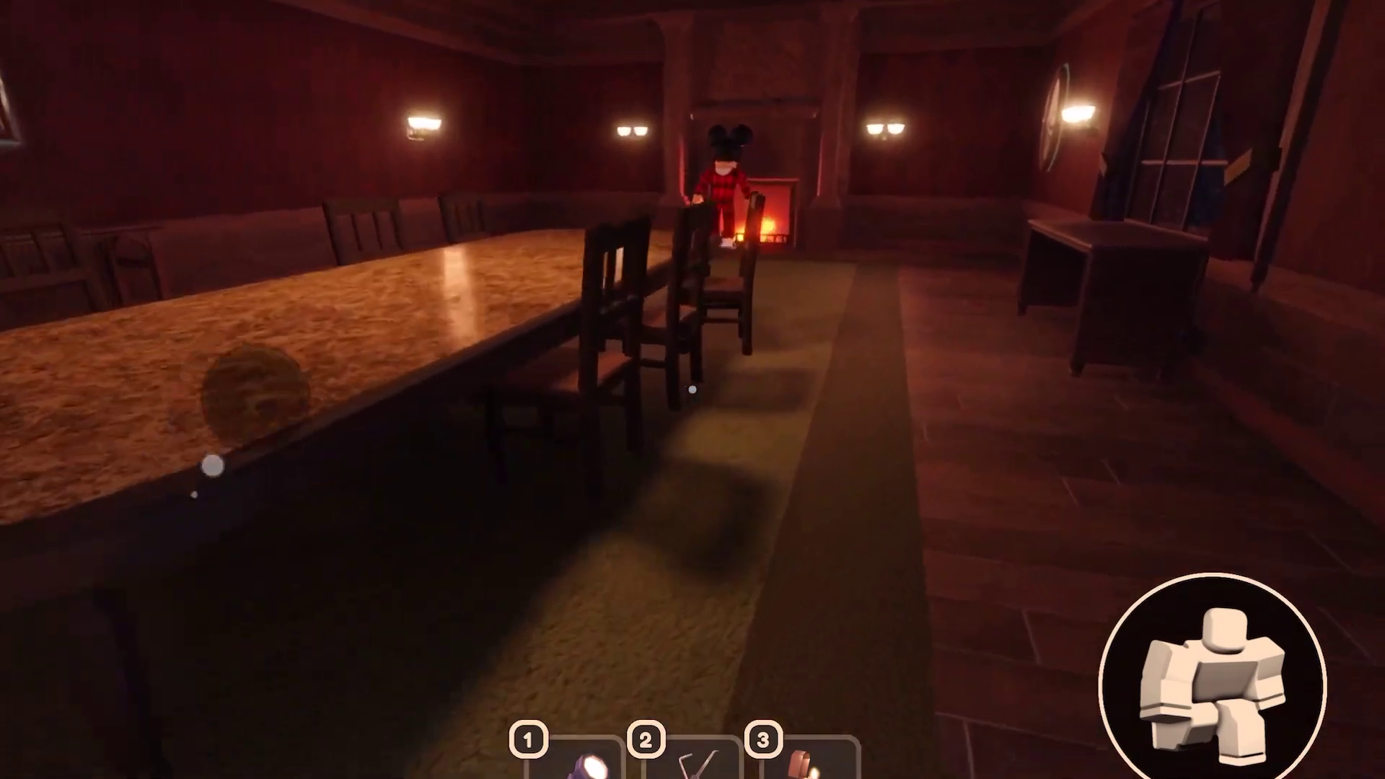
pyautogui.press('w')
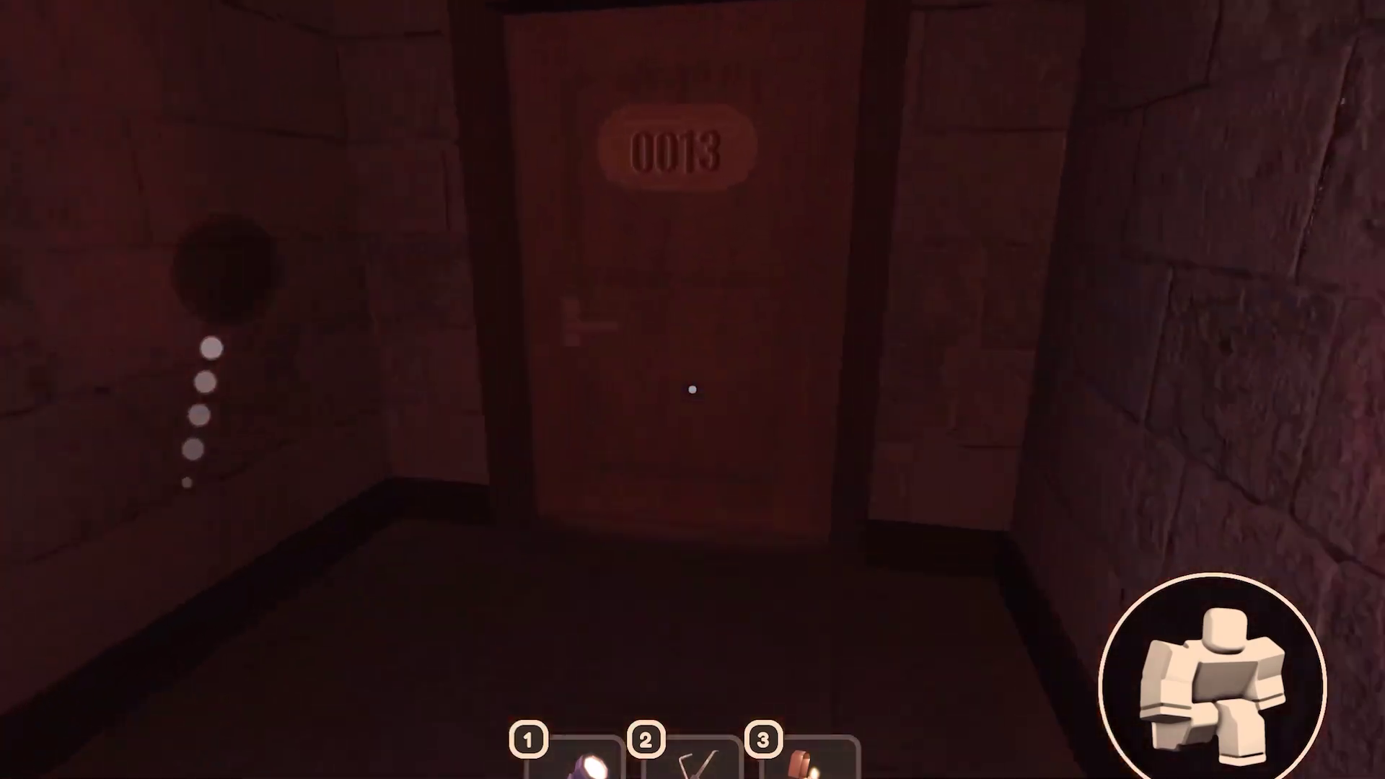
pyautogui.click(693, 390)
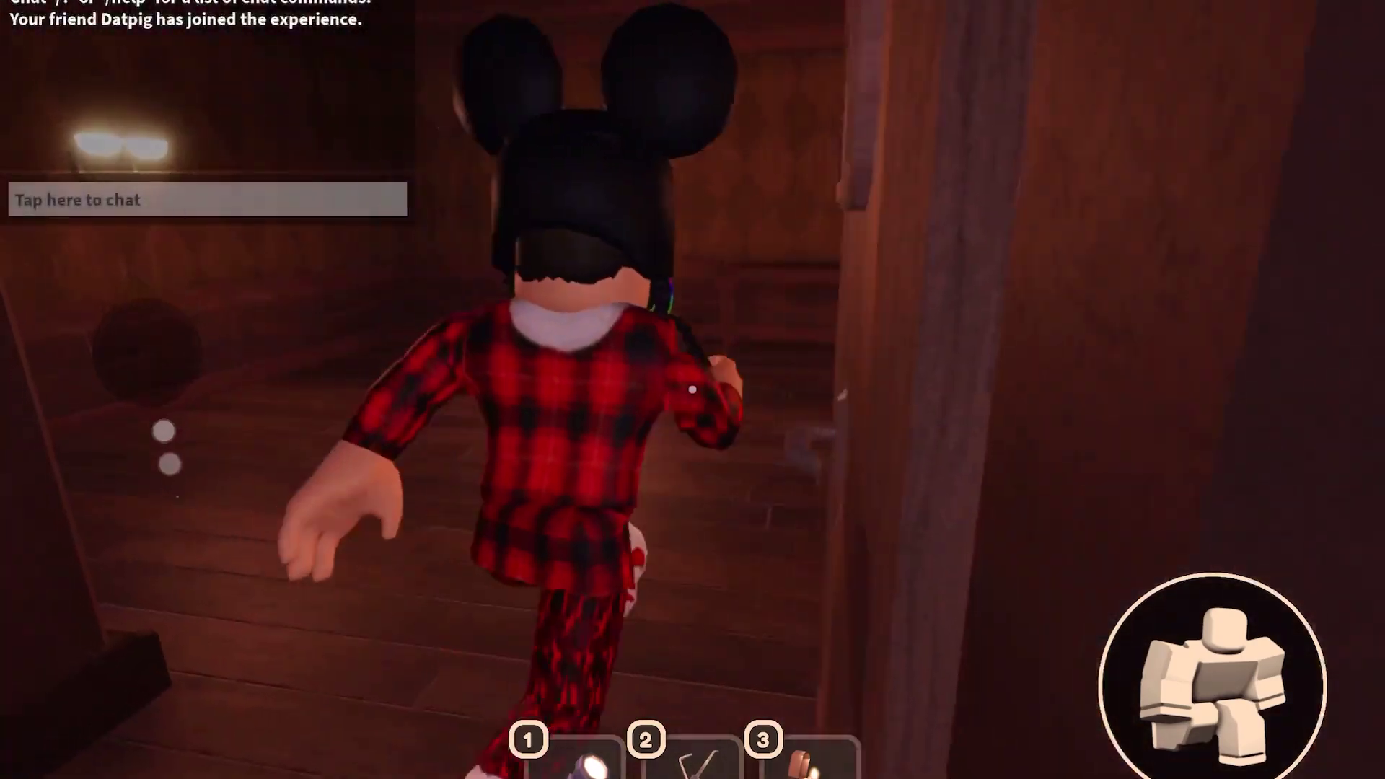
pyautogui.press('w')
pyautogui.press('w')
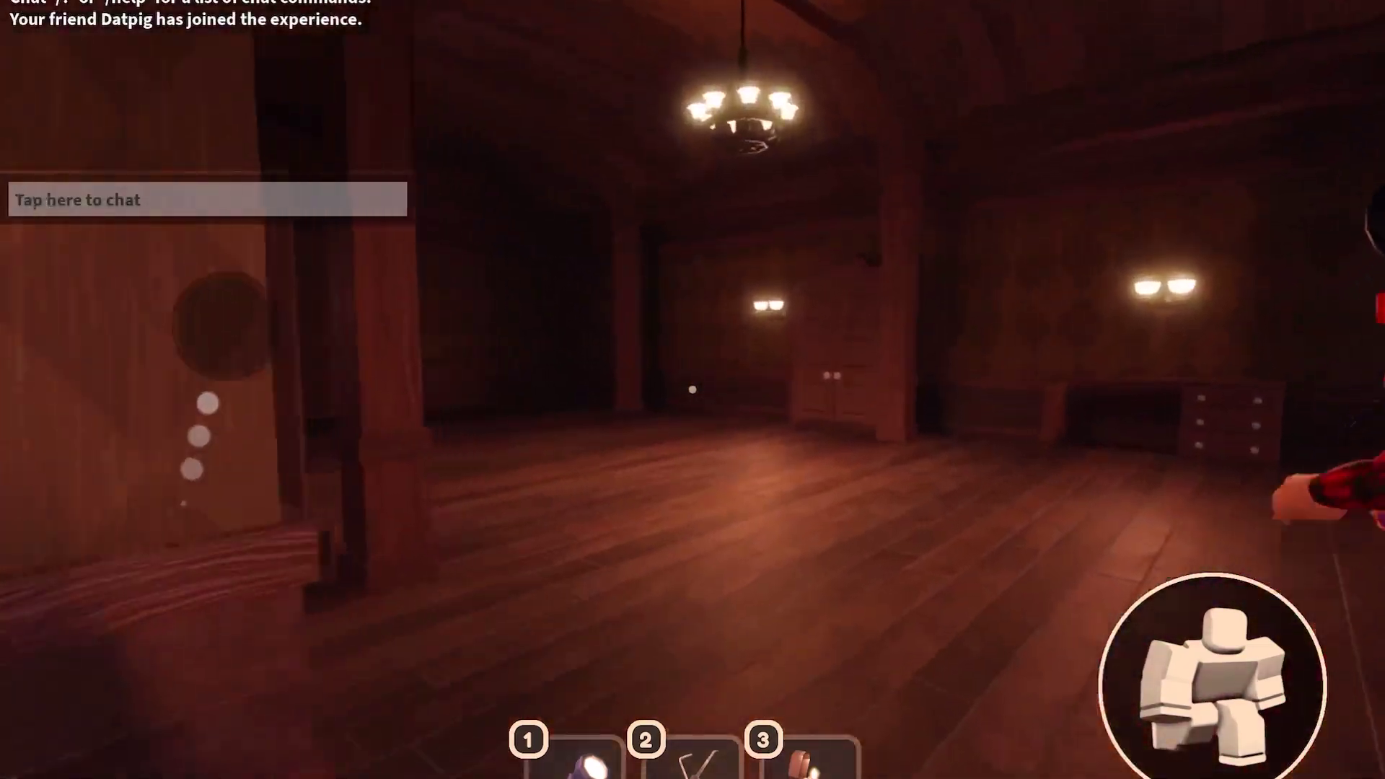
pyautogui.press('w')
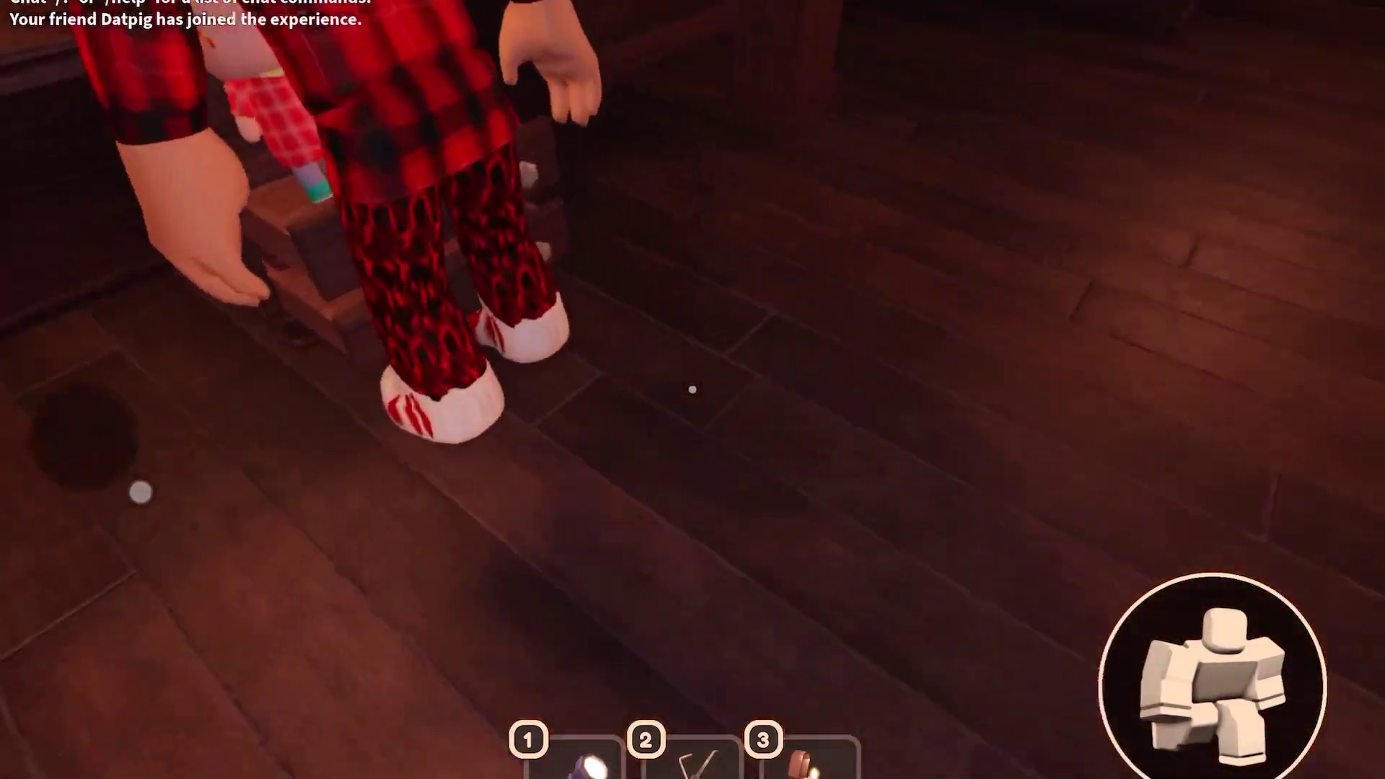
pyautogui.press('w')
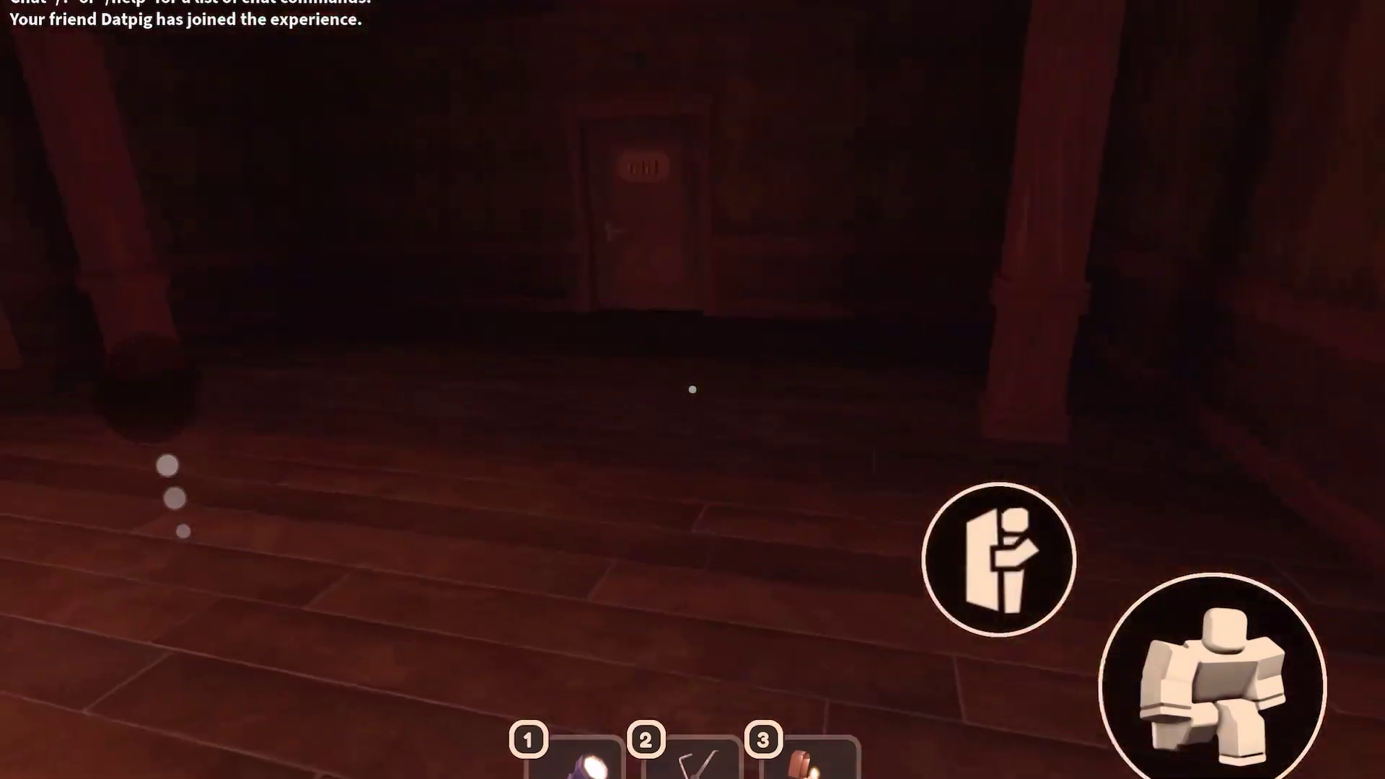
pyautogui.press('w')
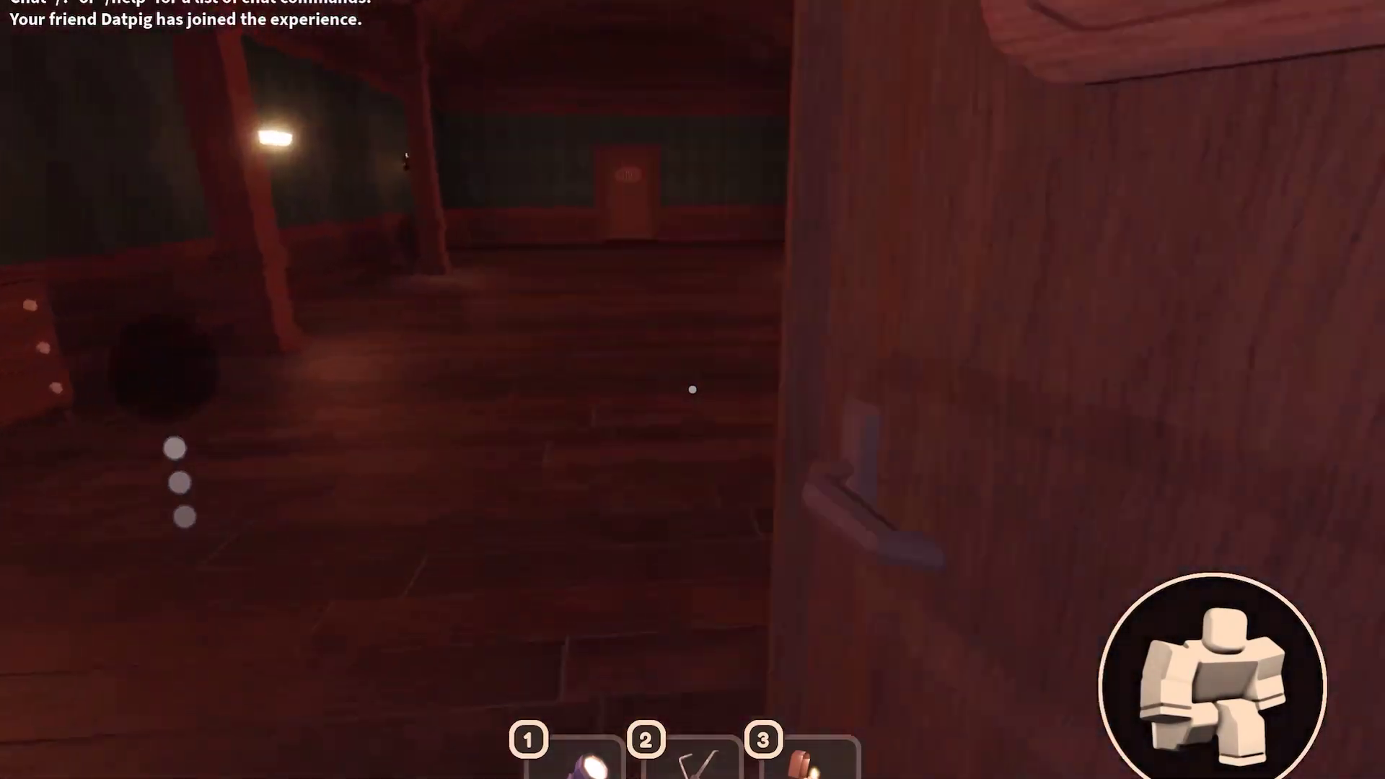
# Recharge the flashlight with the drawer battery and look toward the doorway.
pyautogui.click(693, 390)
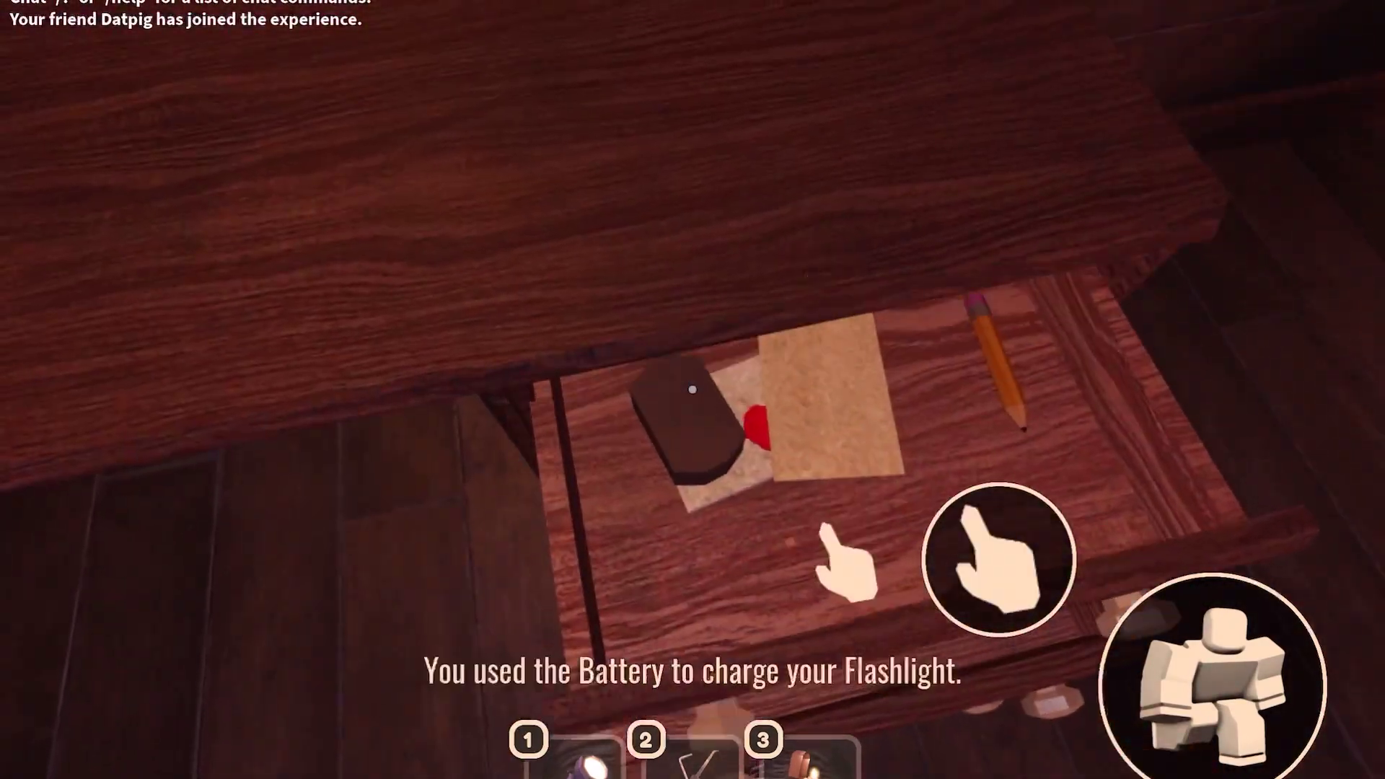
pyautogui.moveTo(693, 389); pyautogui.dragTo(693, 390)
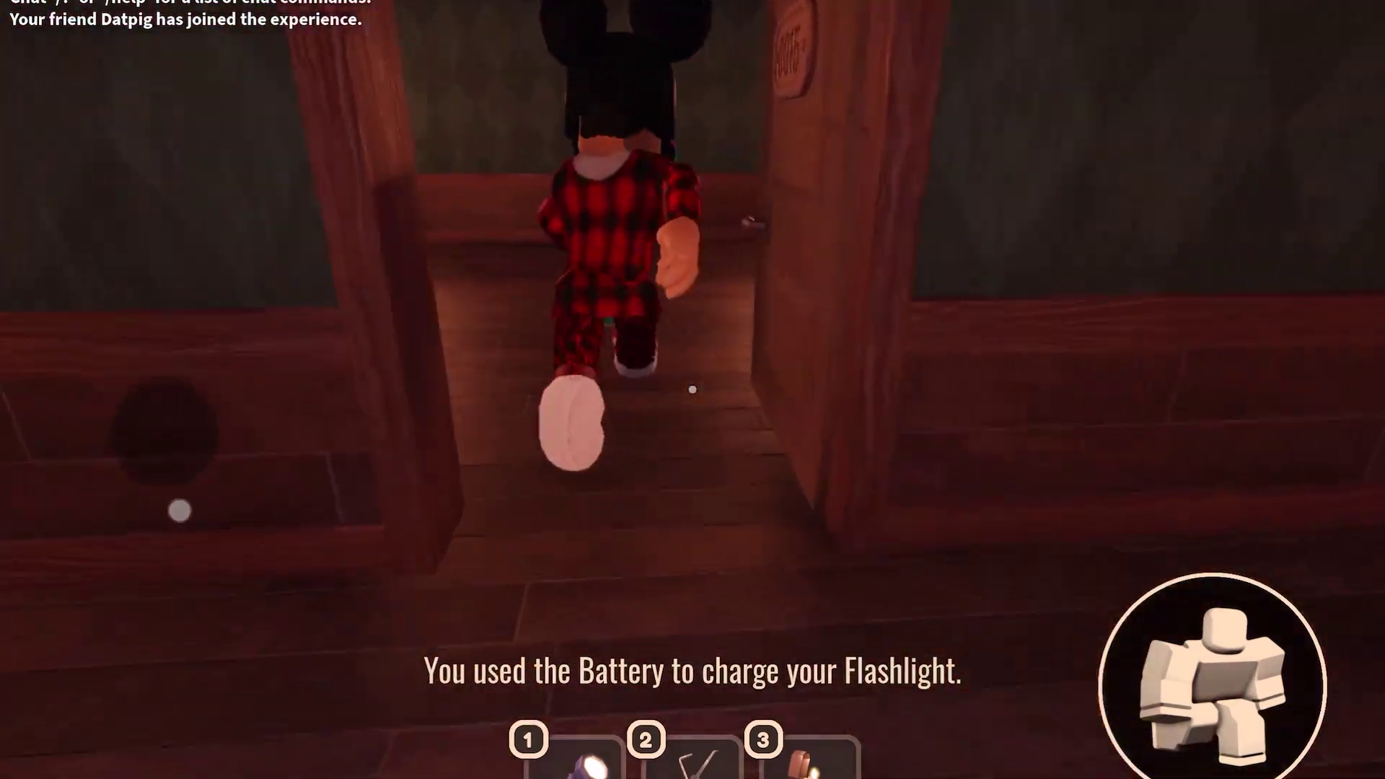
pyautogui.moveTo(692, 390); pyautogui.dragTo(692, 390)
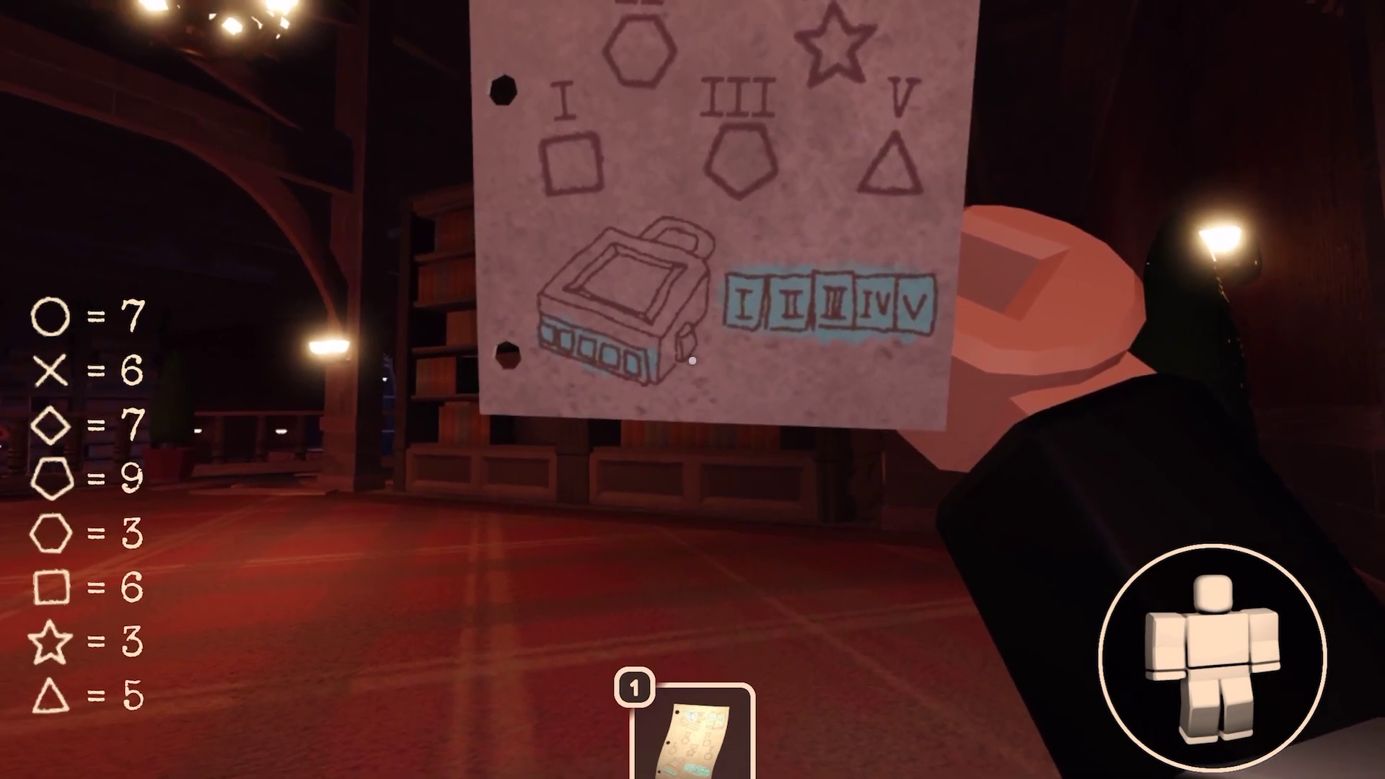
# Put away the library clue paper from hotbar slot 1.
pyautogui.press('1')
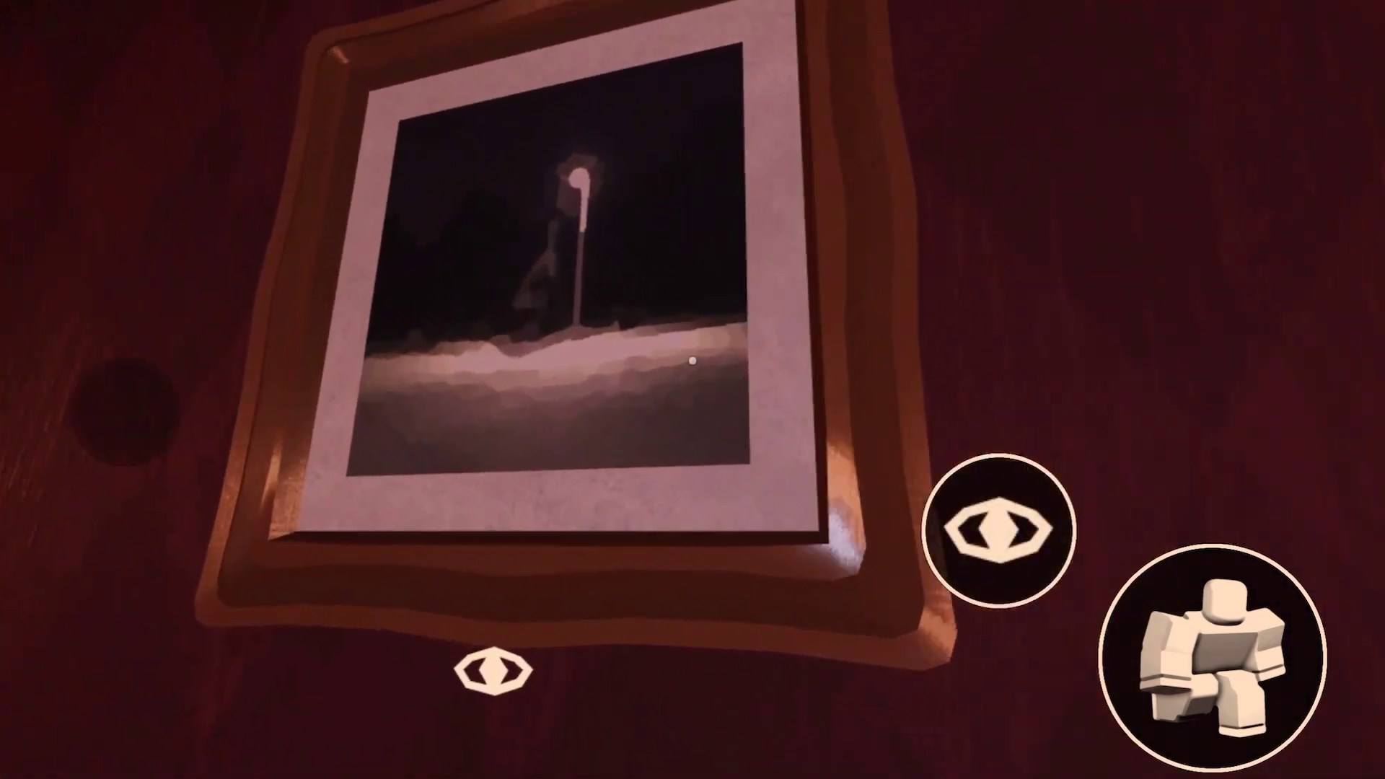
# Read the Streetlight, Judgement and Rabbit in a Snow Storm painting titles.
pyautogui.click(692, 360)
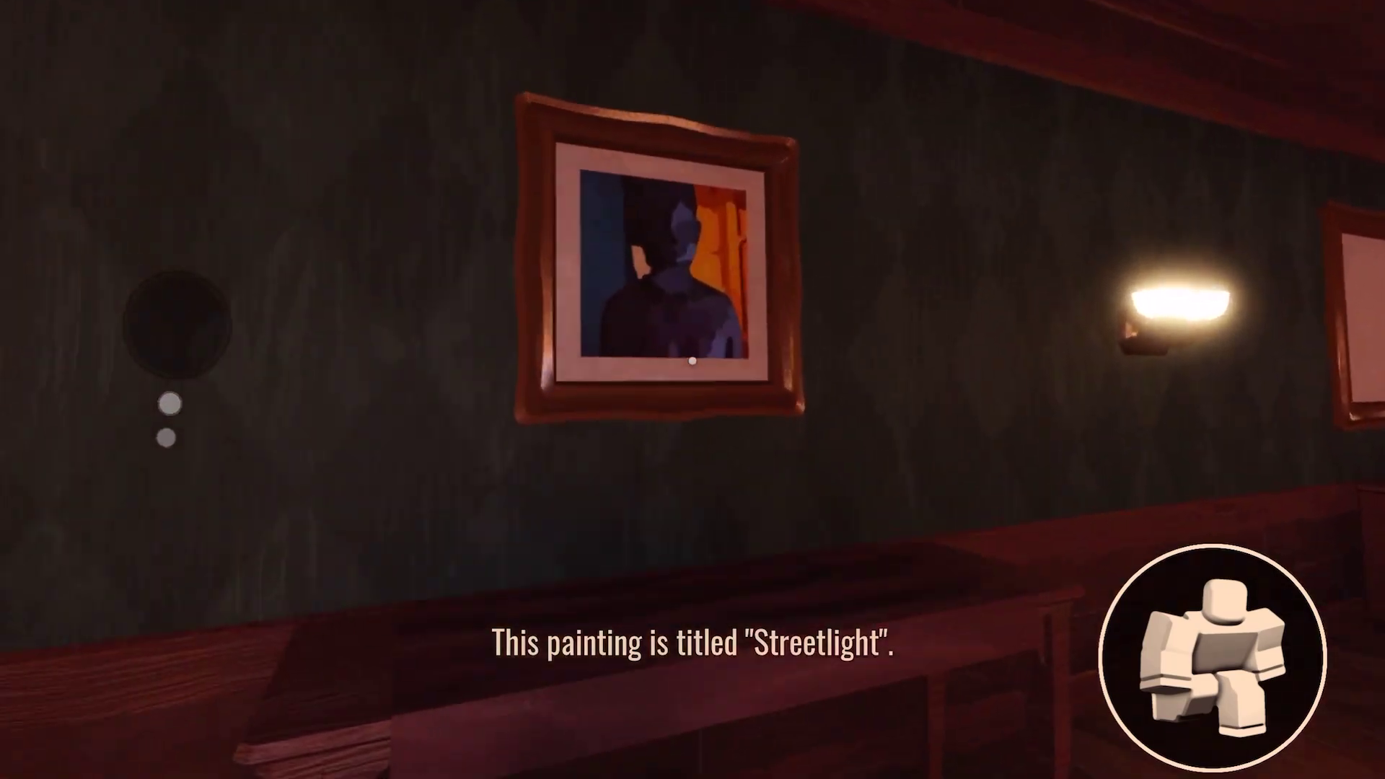
pyautogui.click(693, 361)
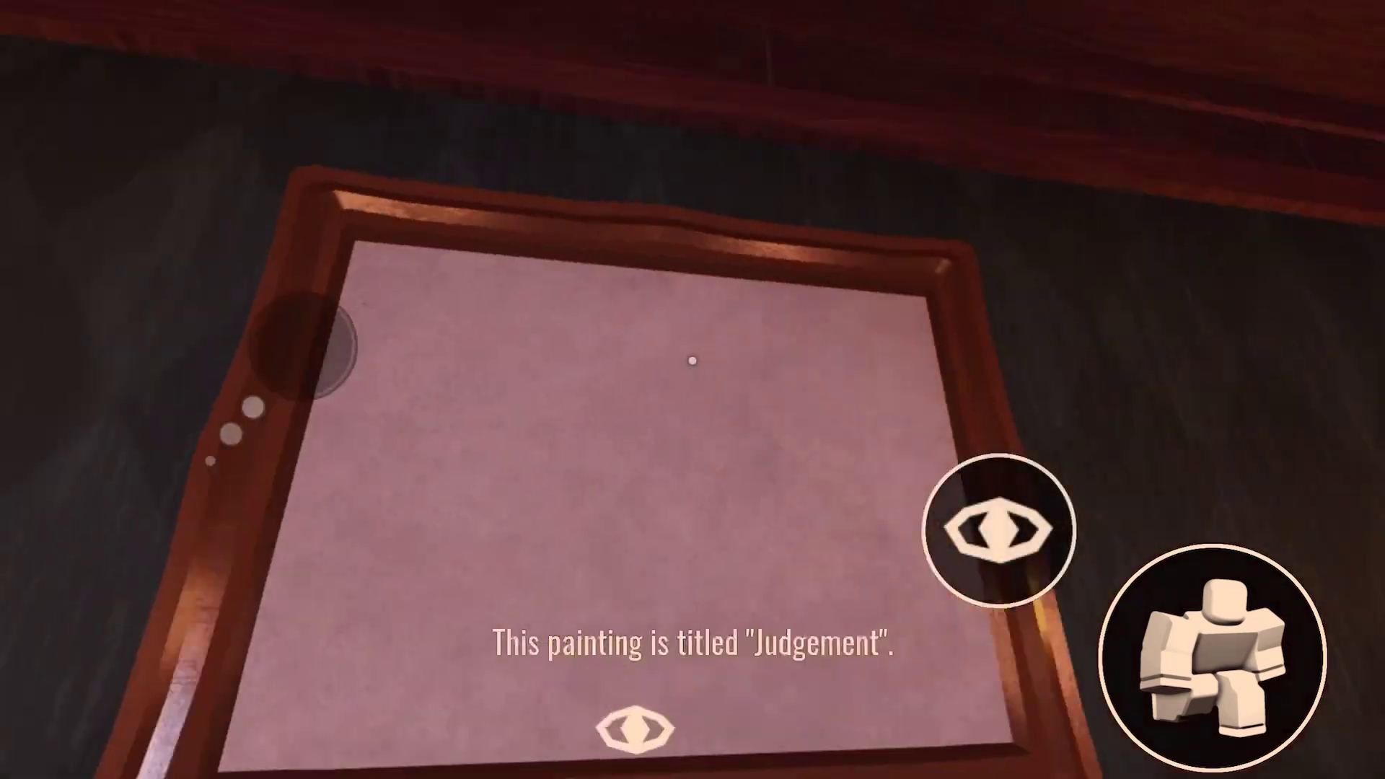
pyautogui.click(693, 360)
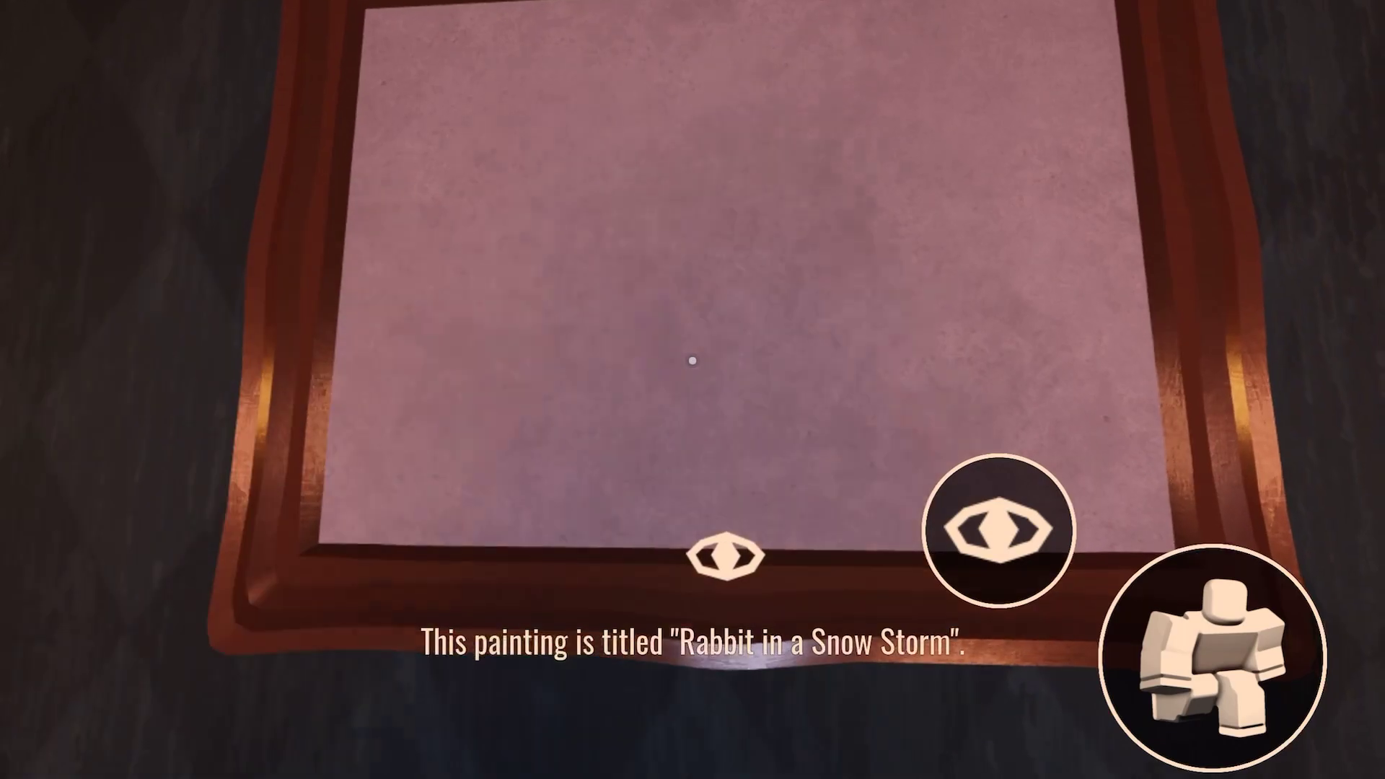
pyautogui.moveTo(693, 361); pyautogui.dragTo(694, 361)
# Walk past the fireplace room and through door 0056 into the dark room.
pyautogui.press('w')
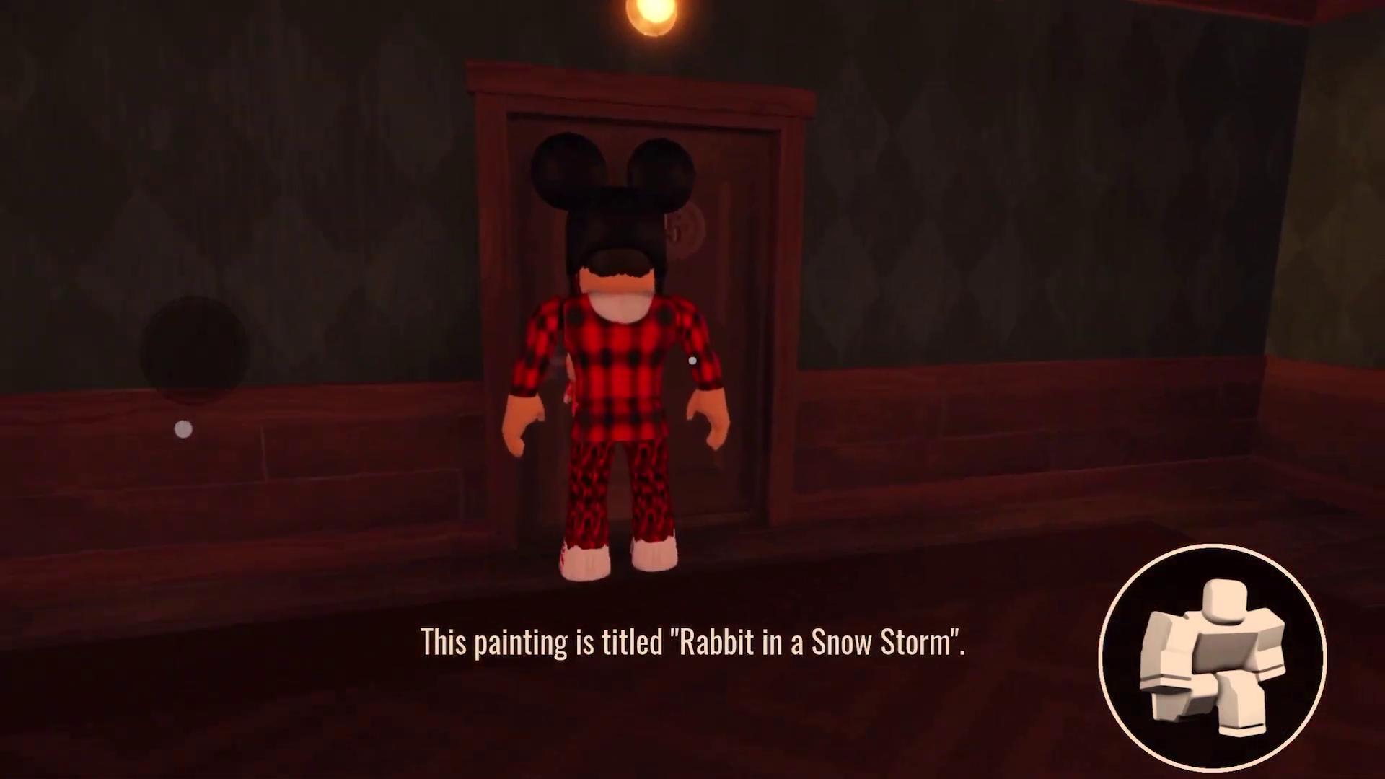
pyautogui.press('w')
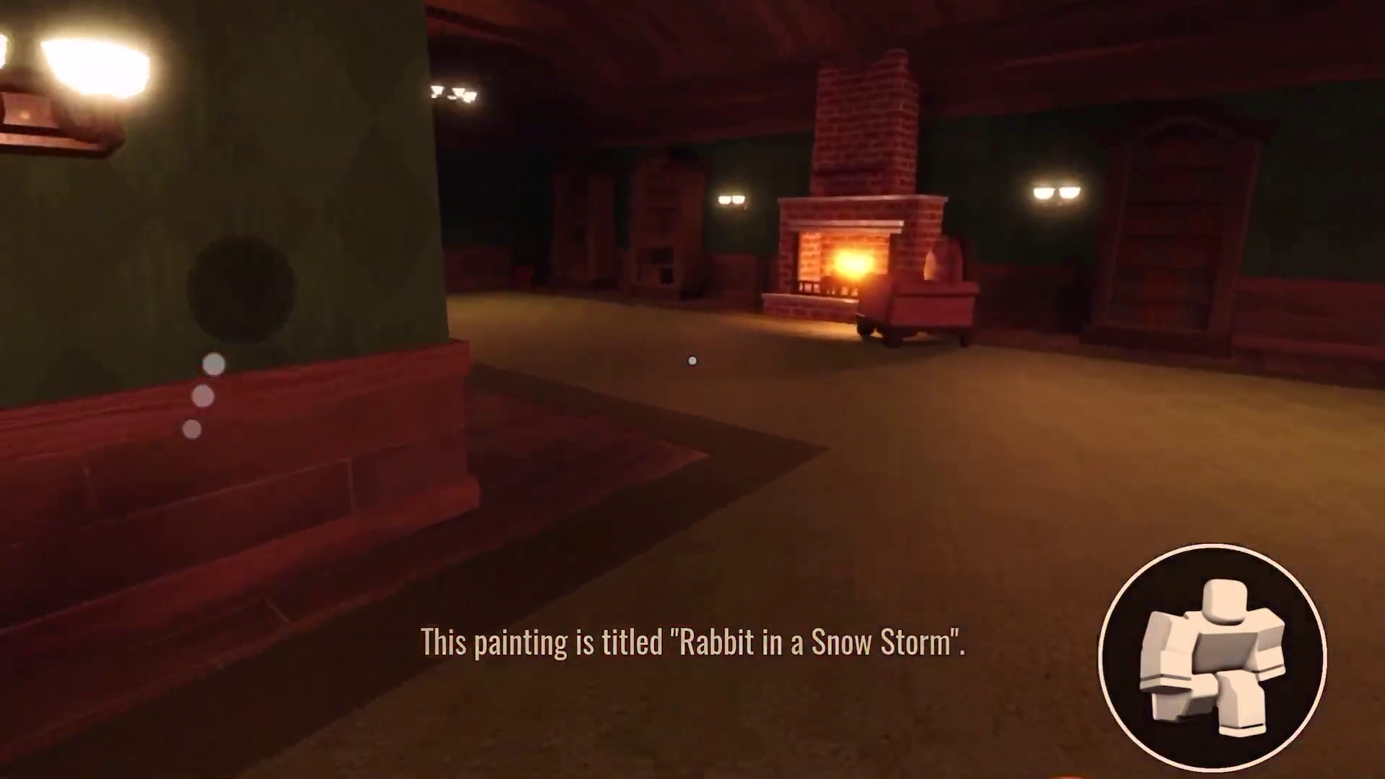
pyautogui.press('w')
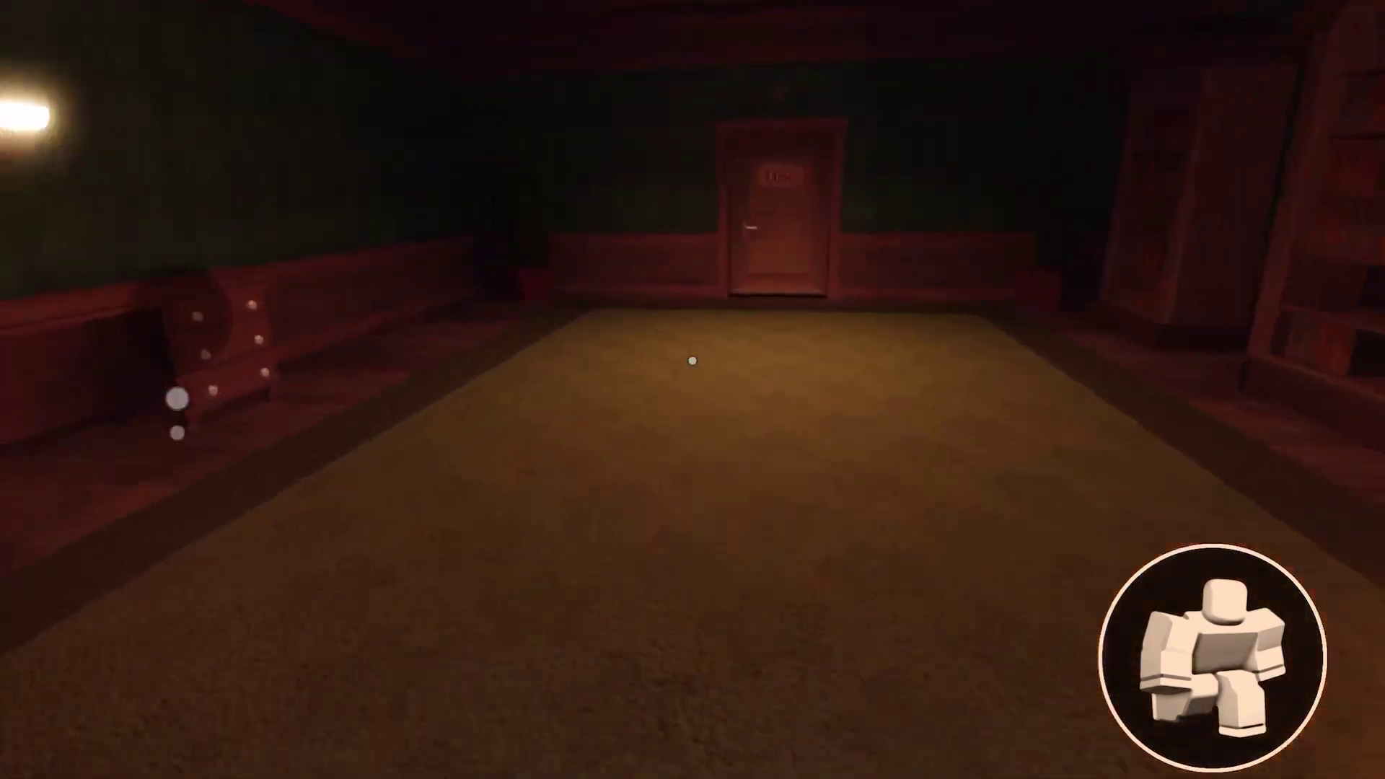
pyautogui.press('w')
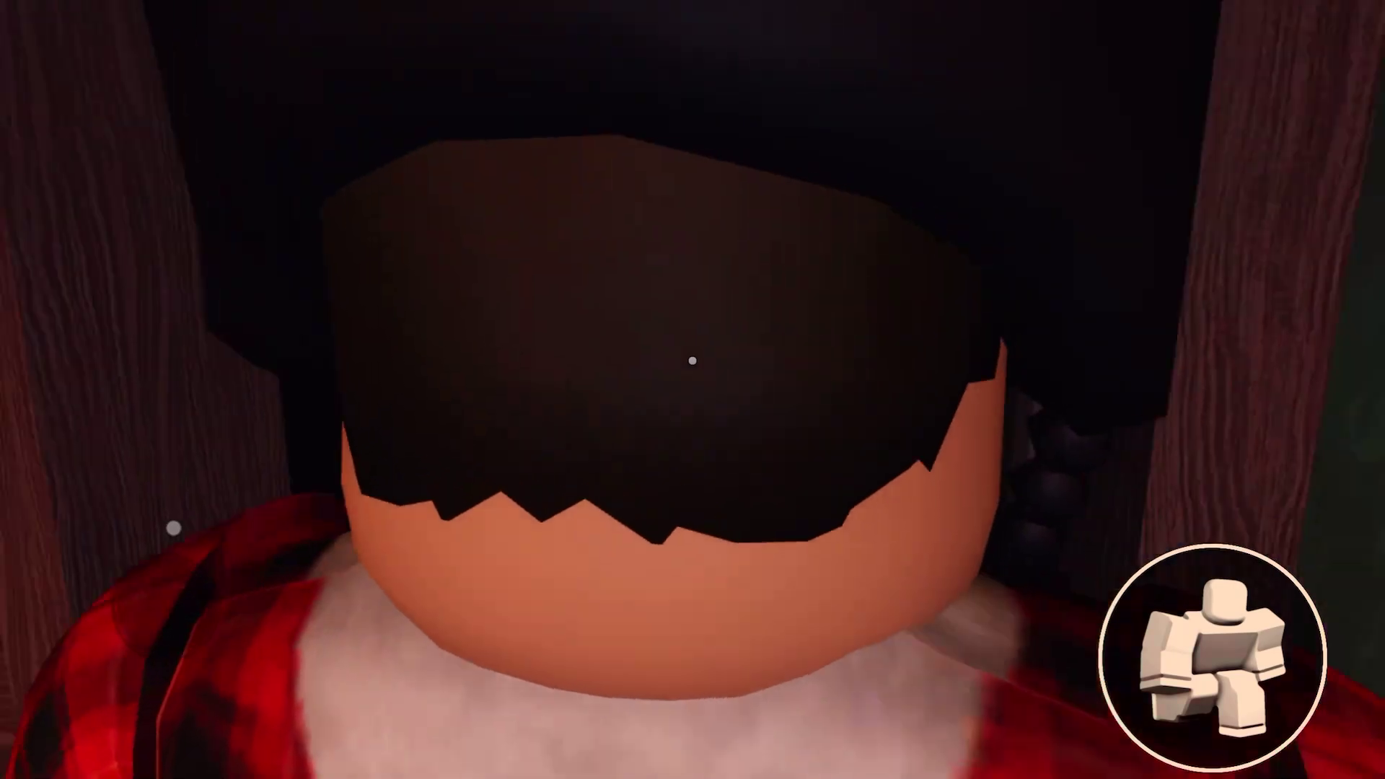
pyautogui.press('w')
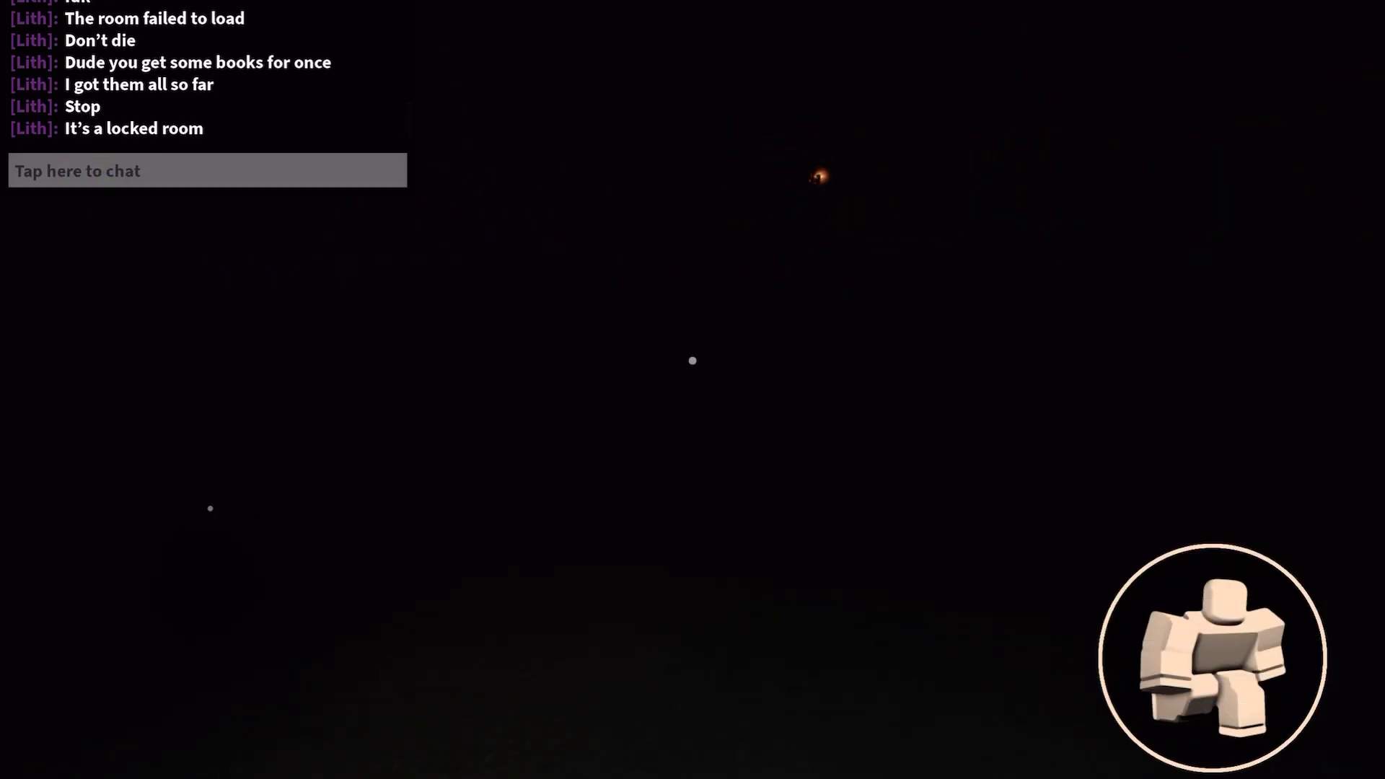
# Back out of the dark room and send a chat message about using the light to find the key.
pyautogui.press('s')
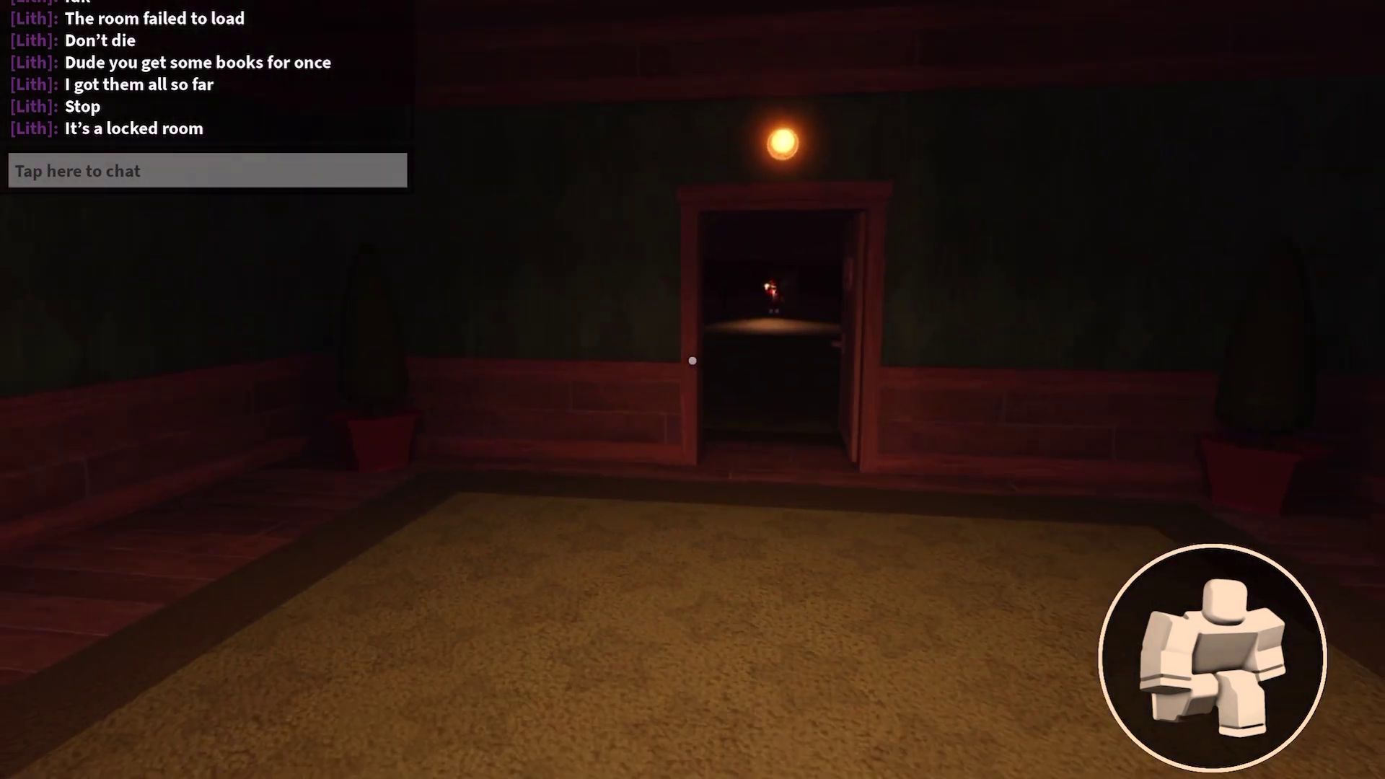
pyautogui.click(208, 172)
pyautogui.write('You have a light find t')
pyautogui.press('BackSpace')
pyautogui.press('BackSpace')
pyautogui.write('e the key')
pyautogui.press('Return')
pyautogui.write('I')
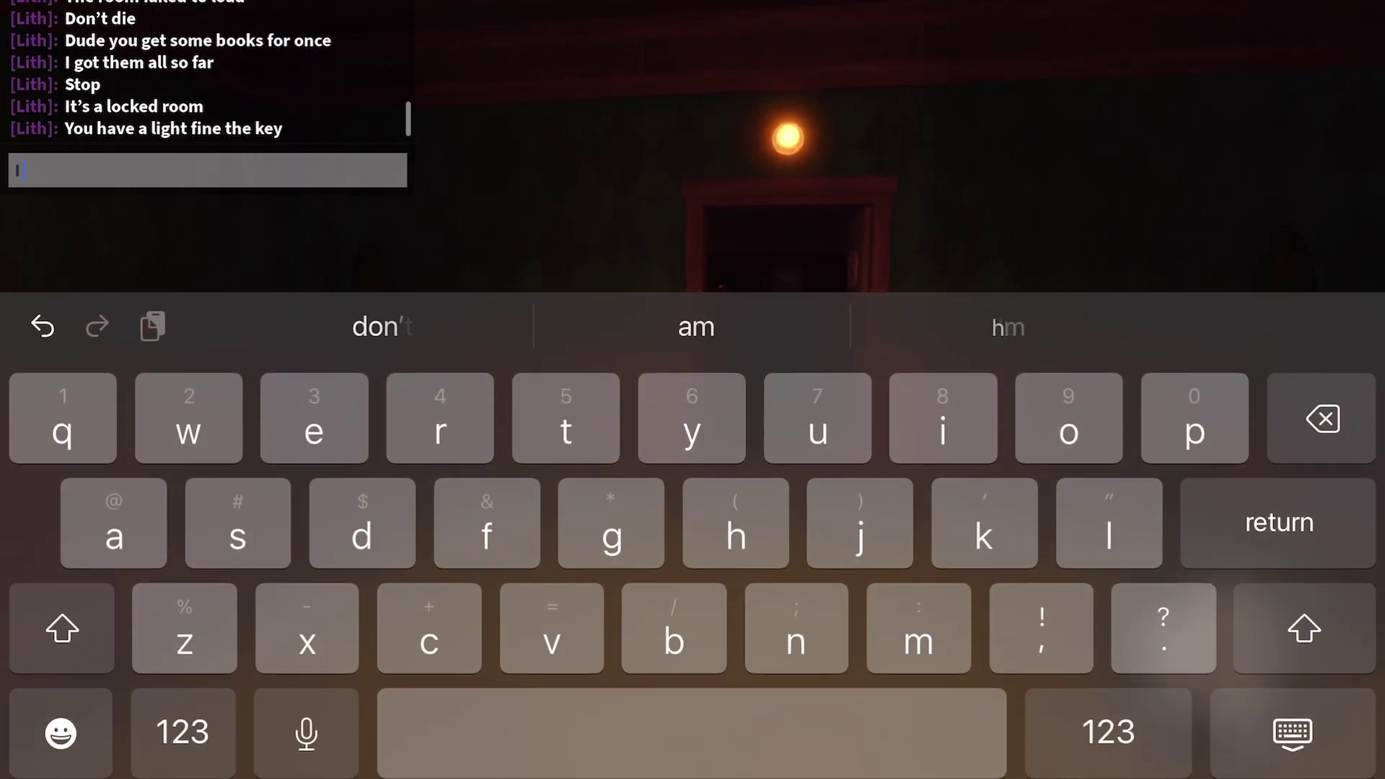
pyautogui.write(' mean fine')
# Send follow-up chat messages, including a one-word correction.
pyautogui.press('Return')
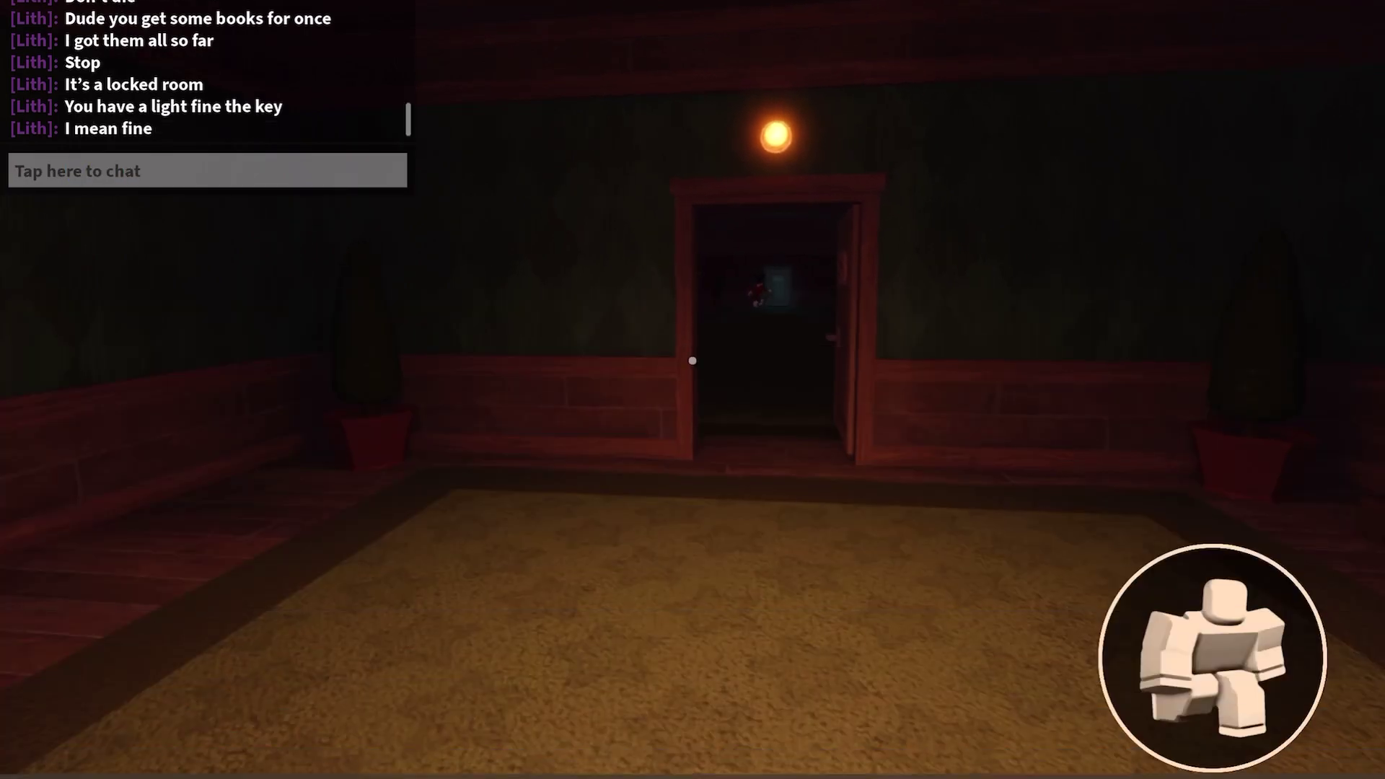
pyautogui.click(207, 169)
pyautogui.write('Find')
pyautogui.press('Return')
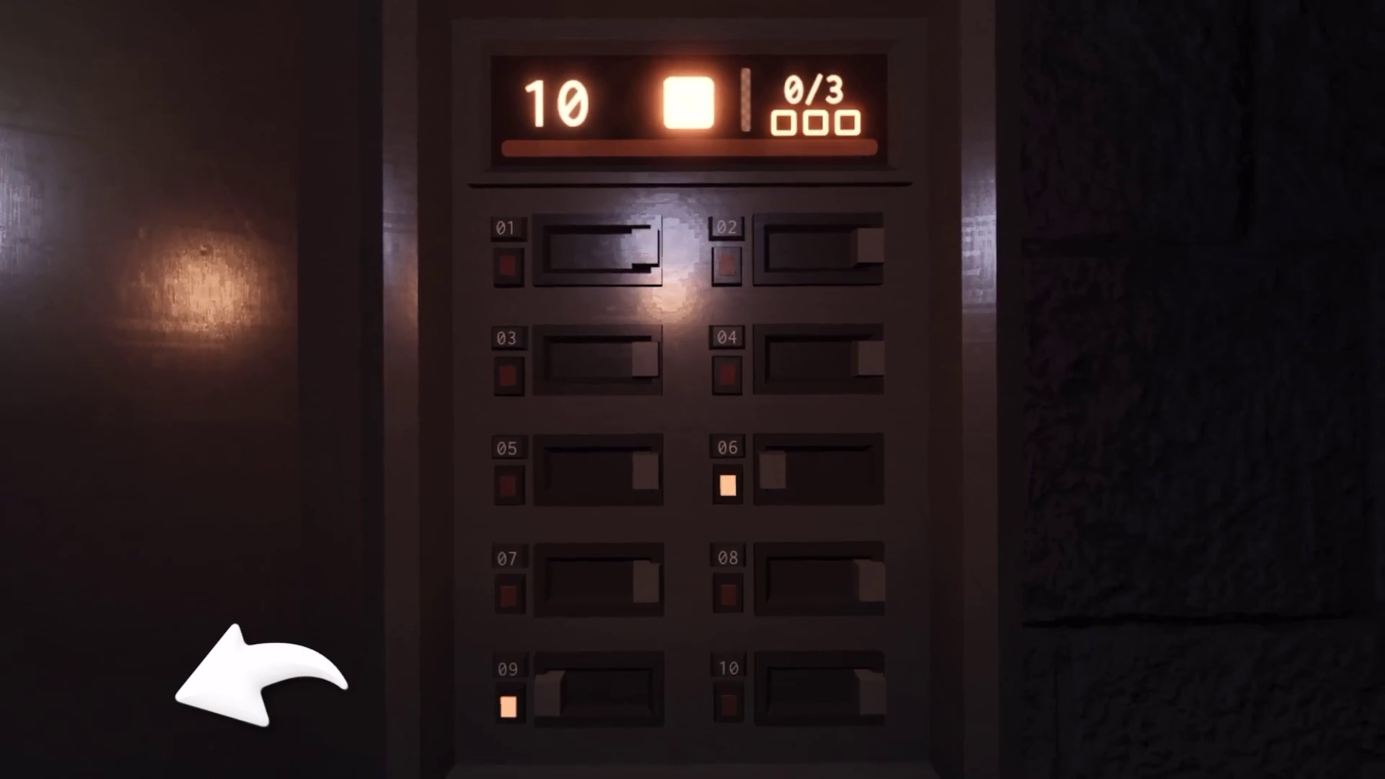
# Flip breaker switch 10 so it lights up alongside switches 06 and 09.
pyautogui.click(819, 688)
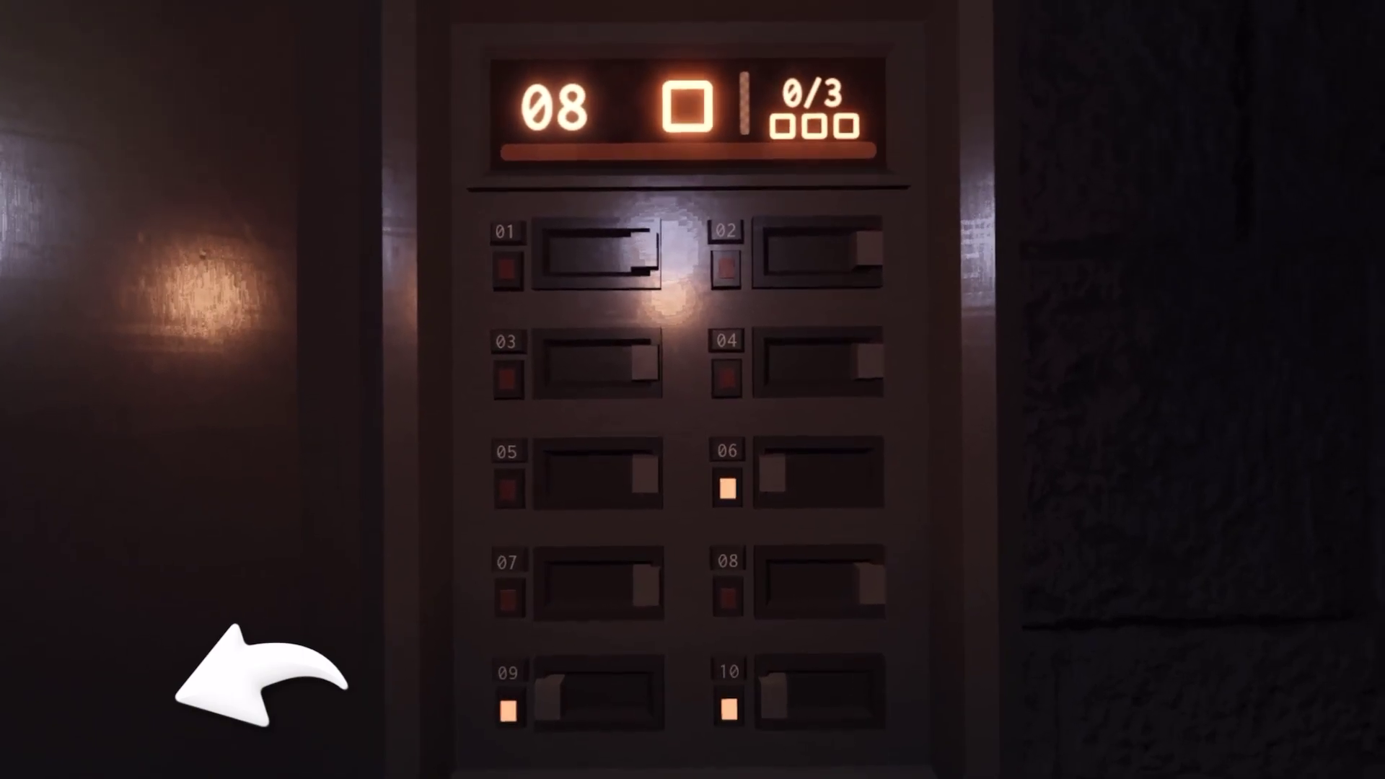